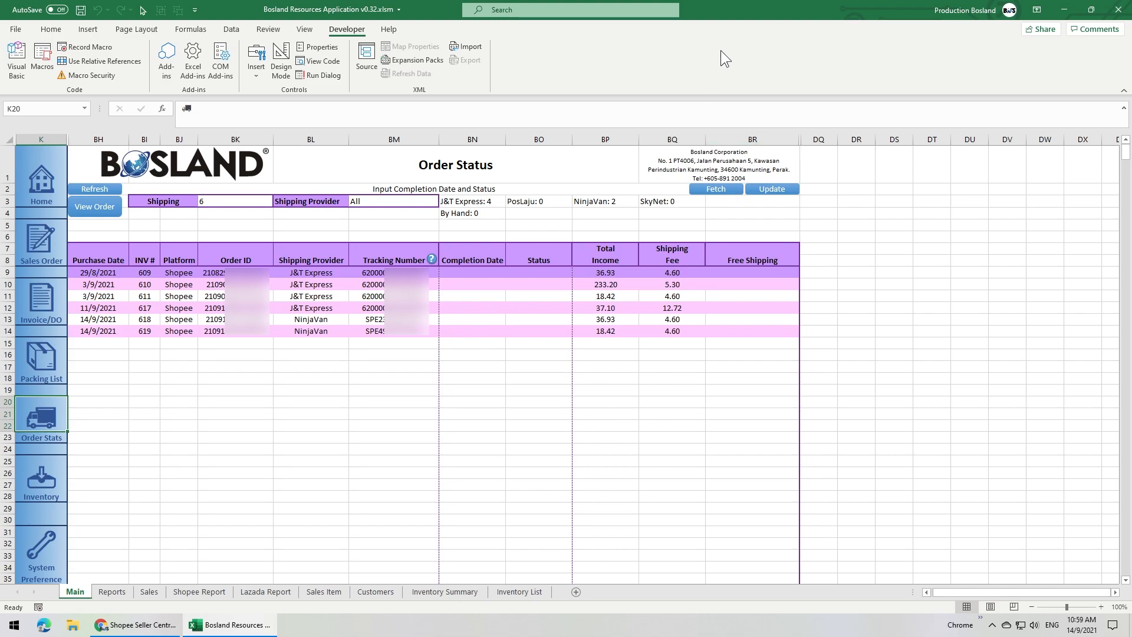
# - Place the order workbook beside the Shopee Seller Centre window and open the Order Income transactions under My Balance
pyautogui.press('super+Right')
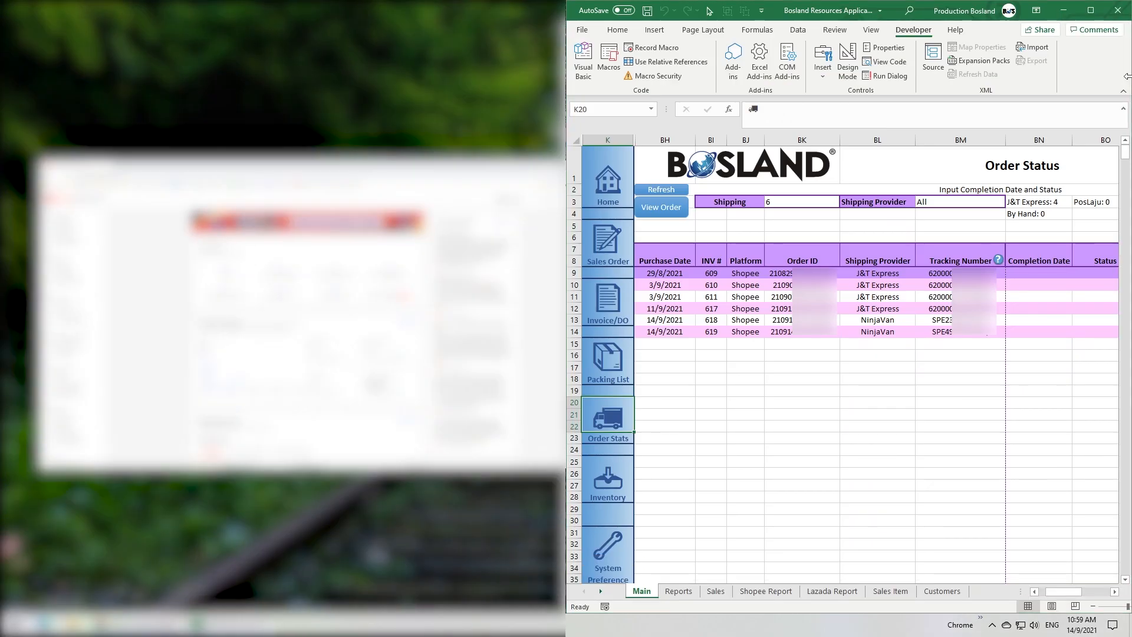
pyautogui.click(342, 291)
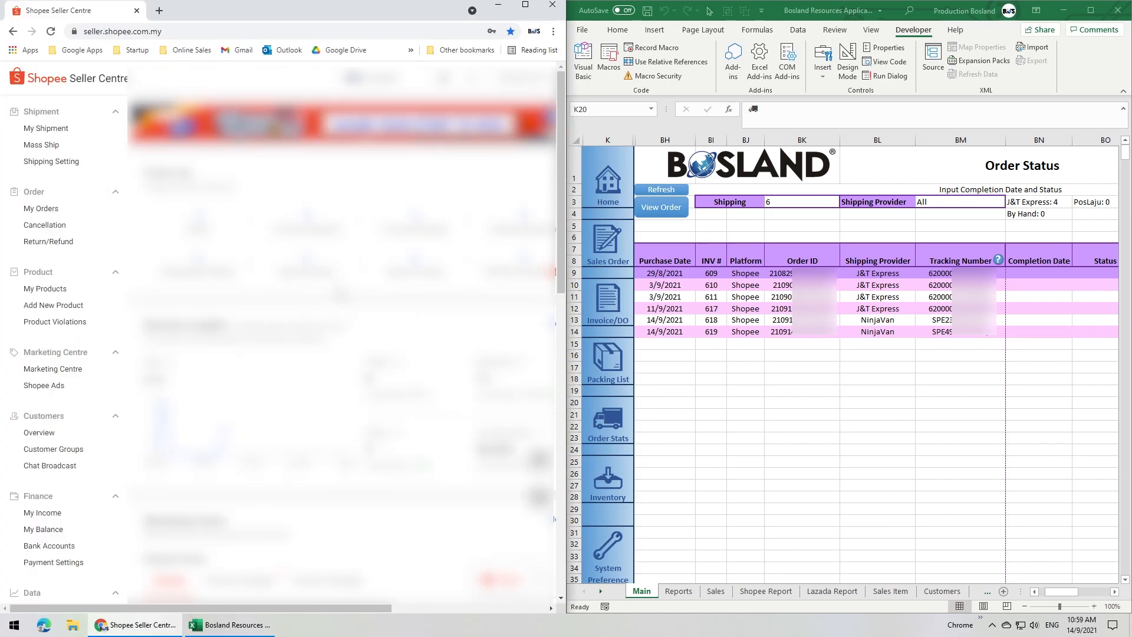
pyautogui.click(53, 530)
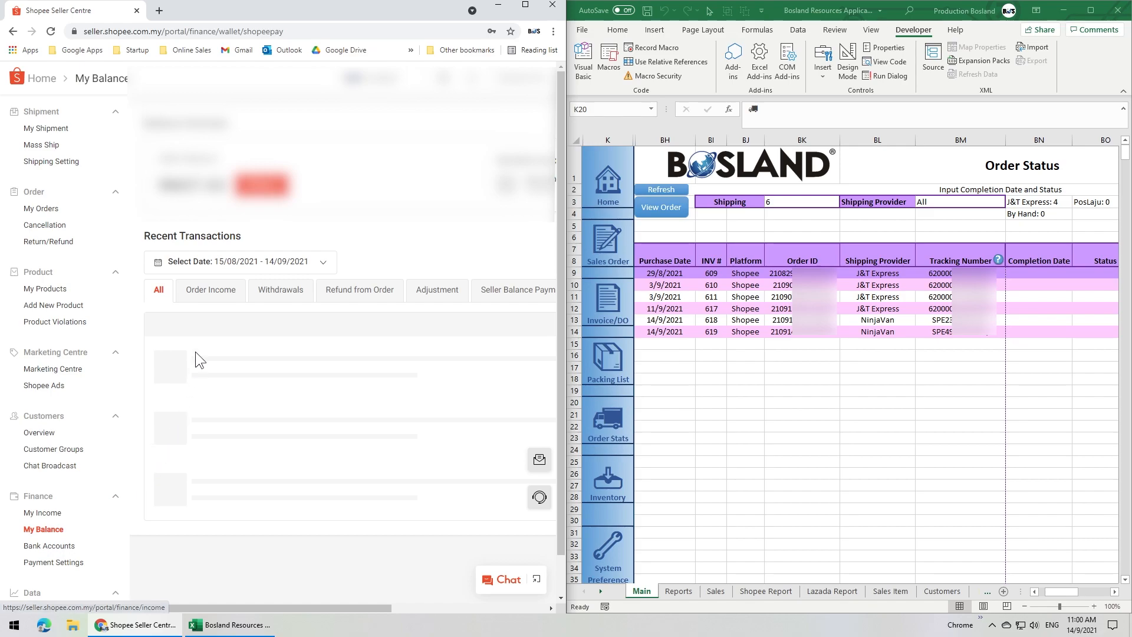
pyautogui.click(206, 292)
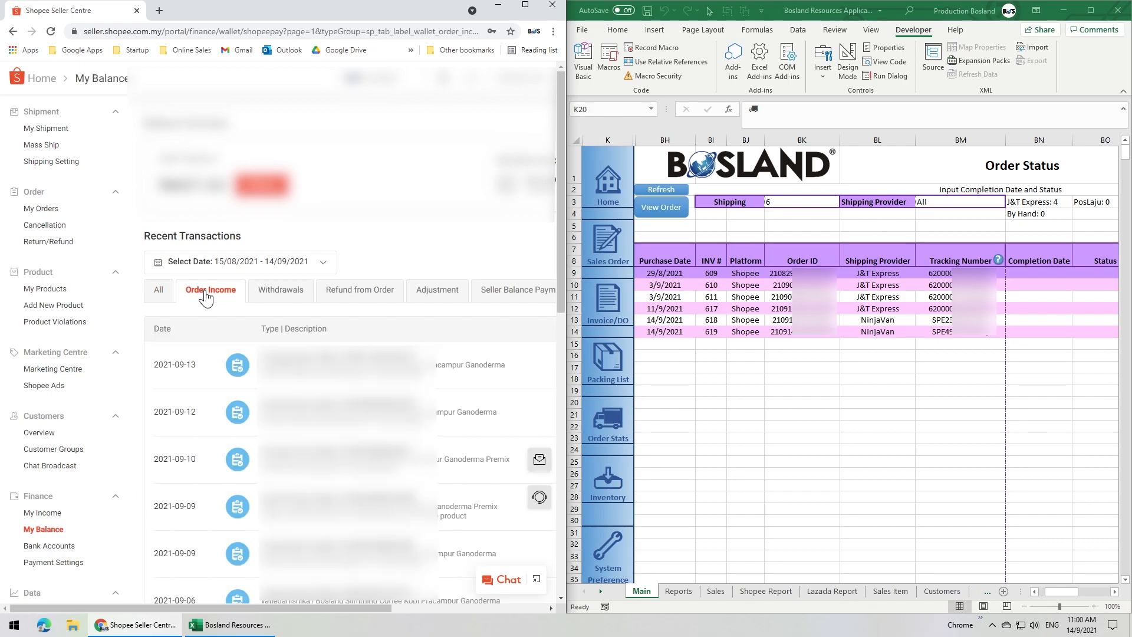
# - Show 50 order income transactions per page and bring their dates and amounts into view
pyautogui.scroll(-10, 301, 605)
pyautogui.moveTo(301, 607); pyautogui.dragTo(450, 606)
pyautogui.click(381, 522)
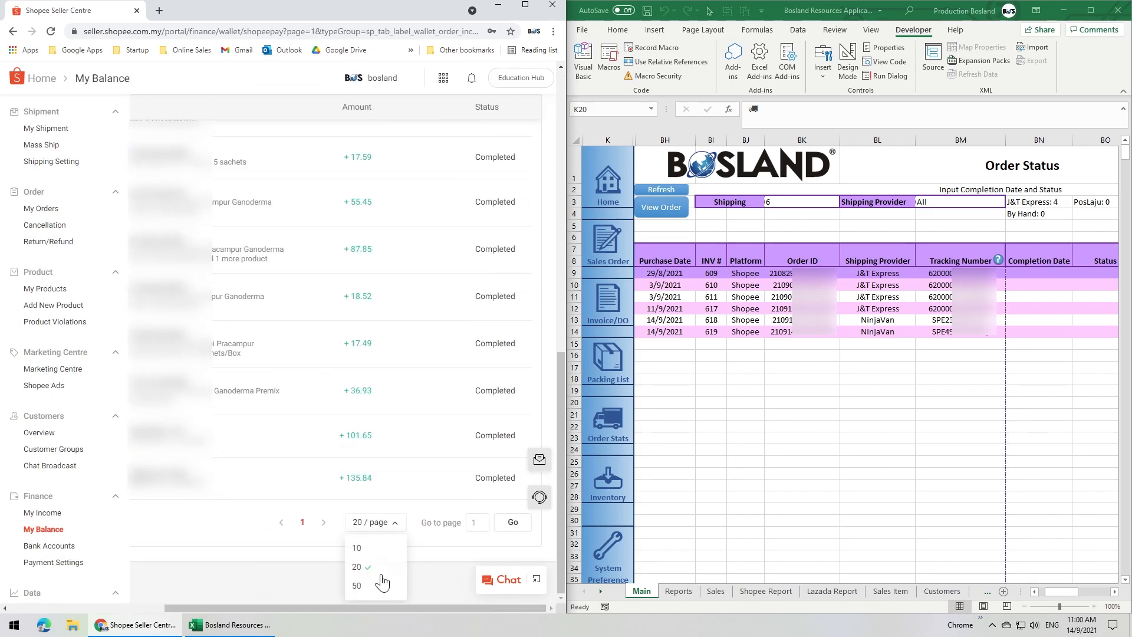
pyautogui.click(359, 586)
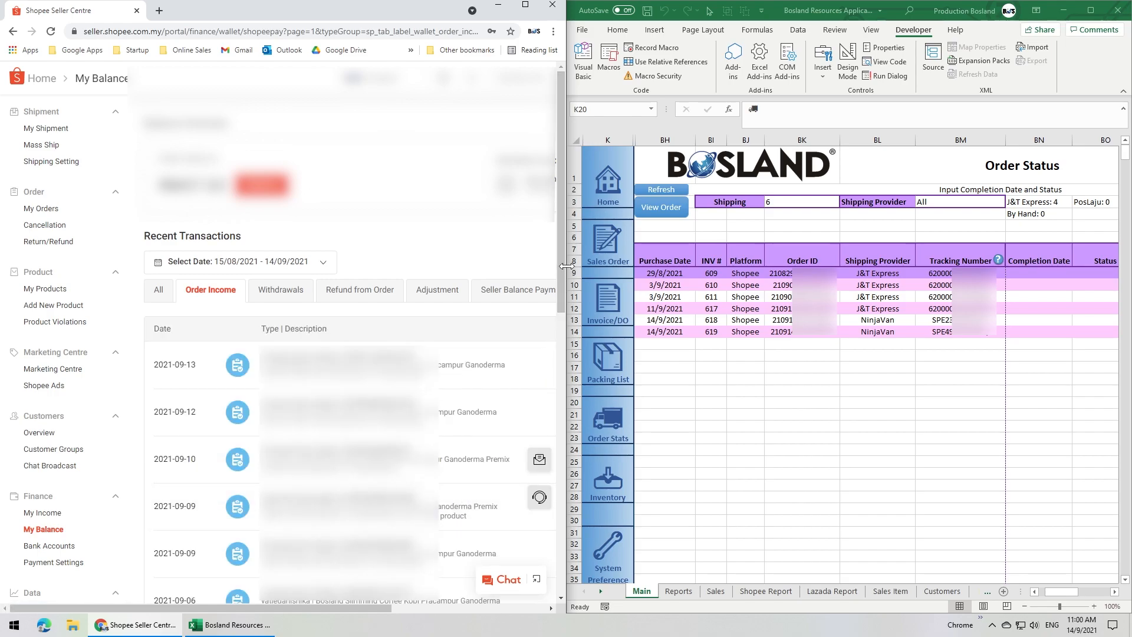
pyautogui.moveTo(558, 265); pyautogui.dragTo(555, 368)
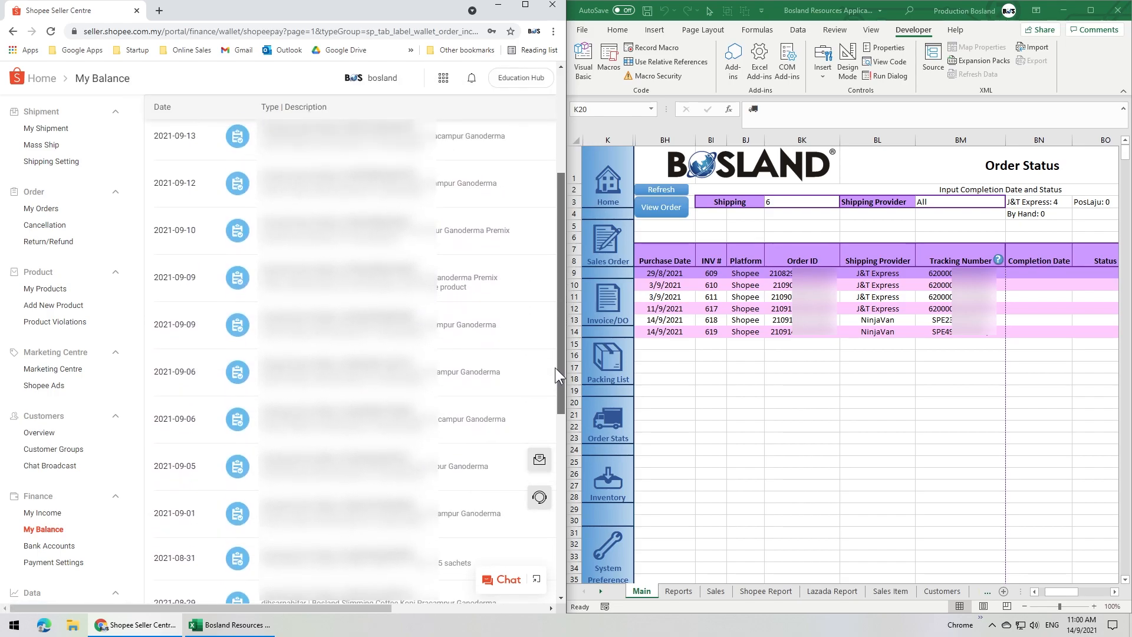
pyautogui.moveTo(335, 609); pyautogui.dragTo(364, 610)
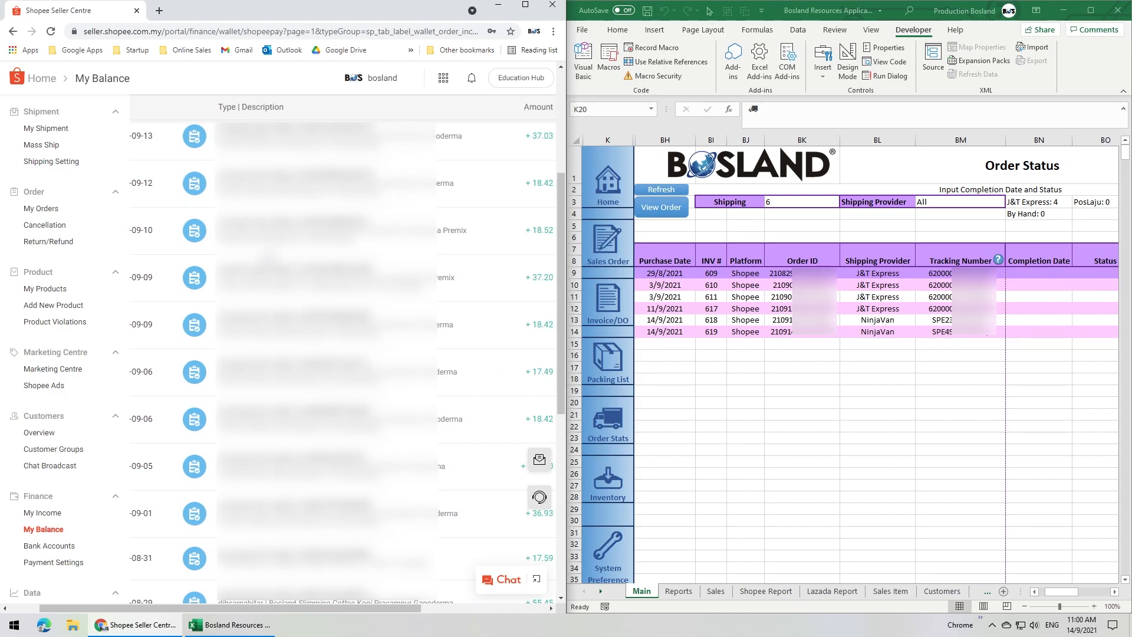
# - Copy the order ID in row 9 of the Order Status sheet and find its transaction in the Shopee income list
pyautogui.click(1113, 591)
pyautogui.click(632, 260)
pyautogui.click(976, 260)
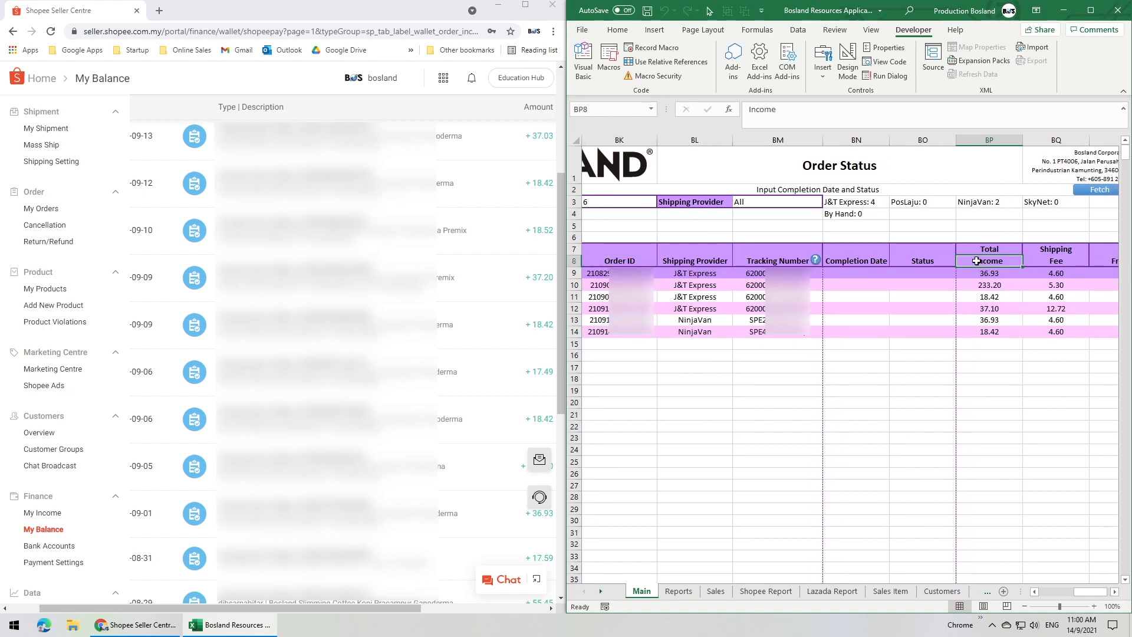
pyautogui.click(642, 273)
pyautogui.hotkey('ctrl', 'c')
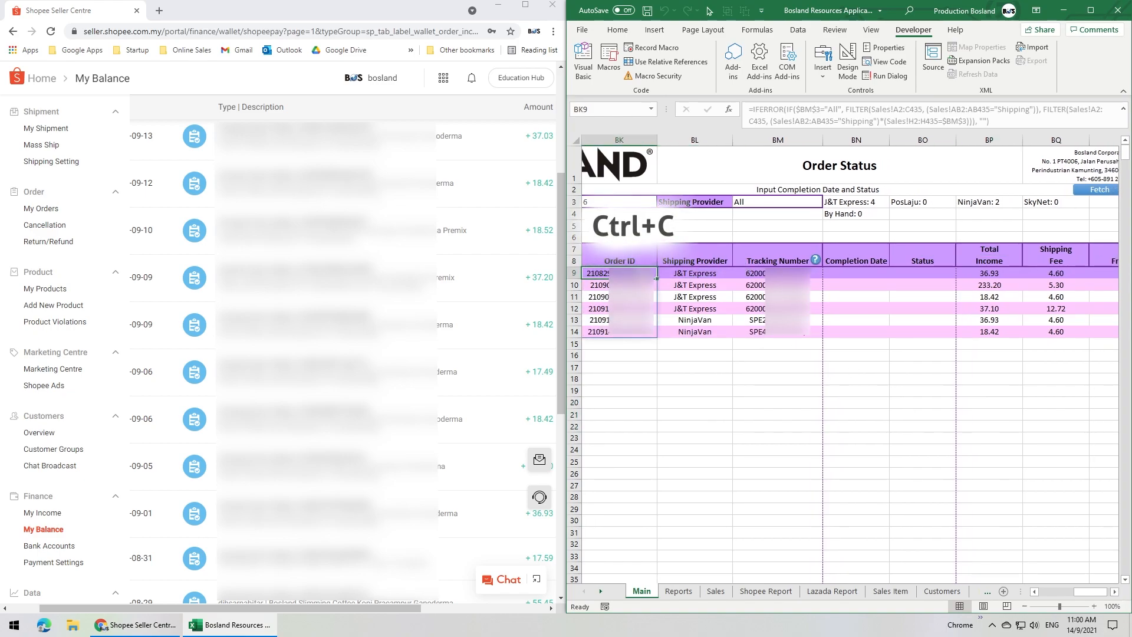
pyautogui.click(298, 80)
pyautogui.hotkey('ctrl', 'f')
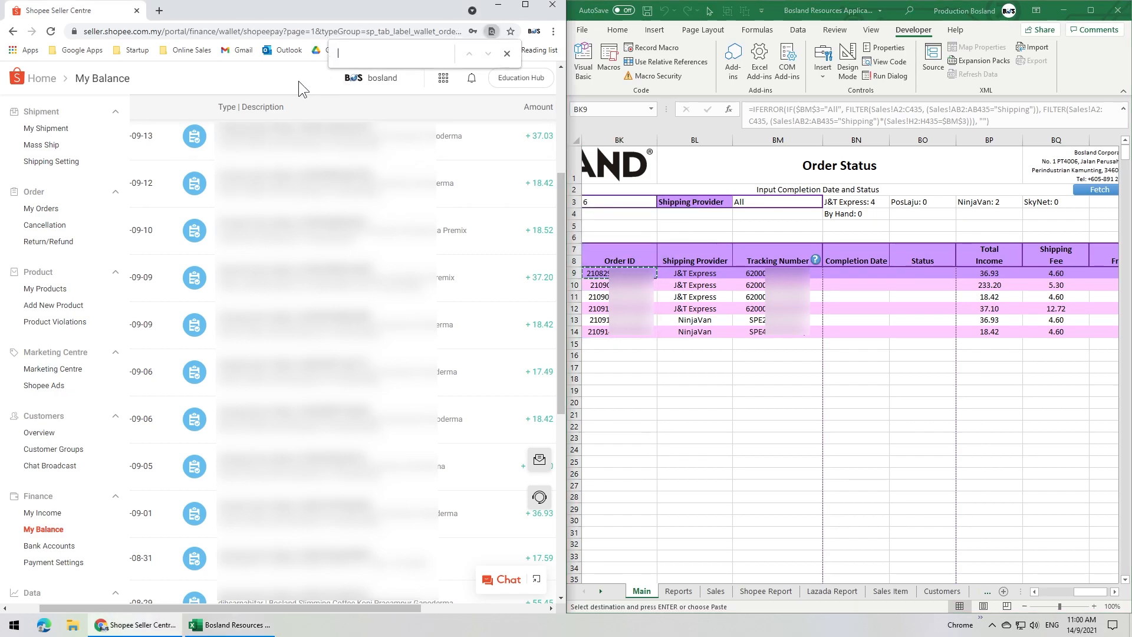
pyautogui.hotkey('ctrl', 'v')
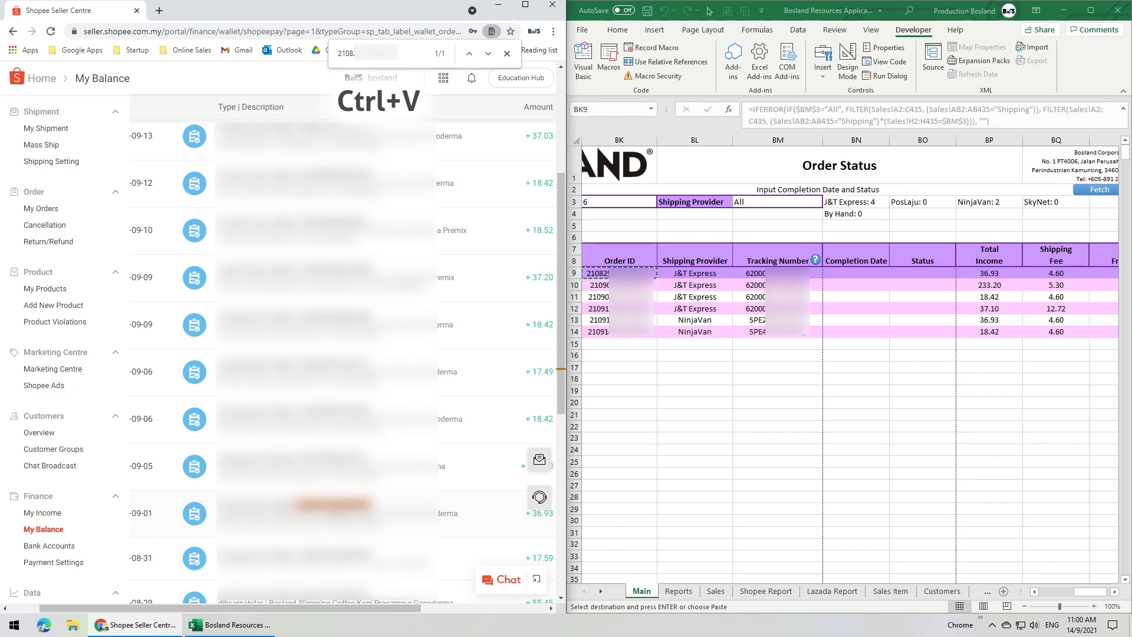
pyautogui.moveTo(561, 396); pyautogui.dragTo(561, 485)
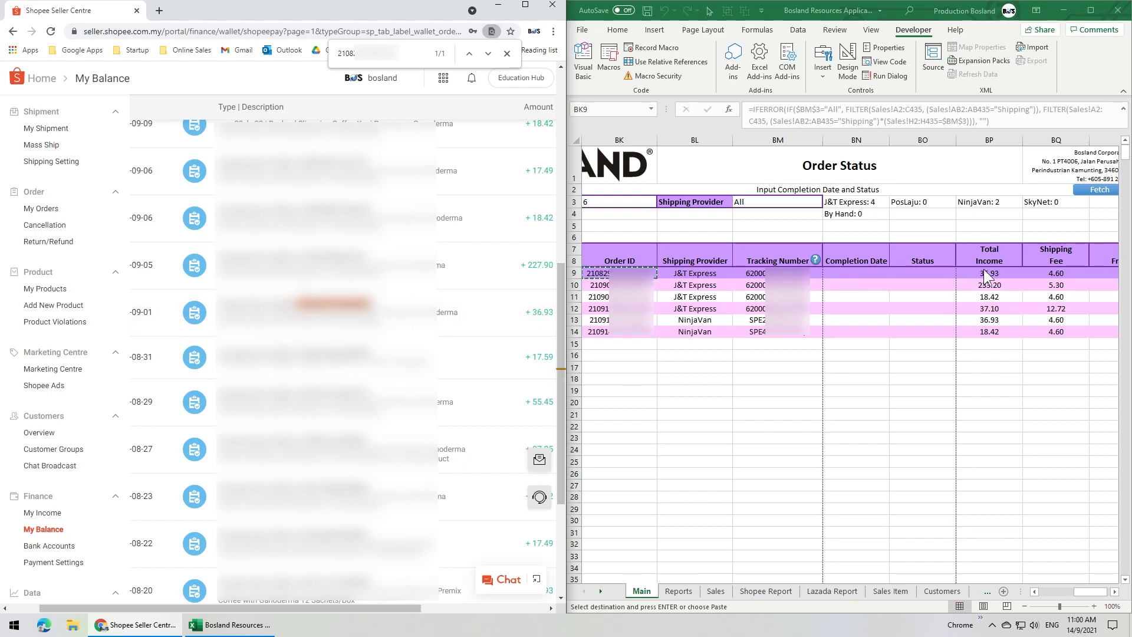
# - Enter completion date 1/9 and status Completed for the order in row 9
pyautogui.click(868, 273)
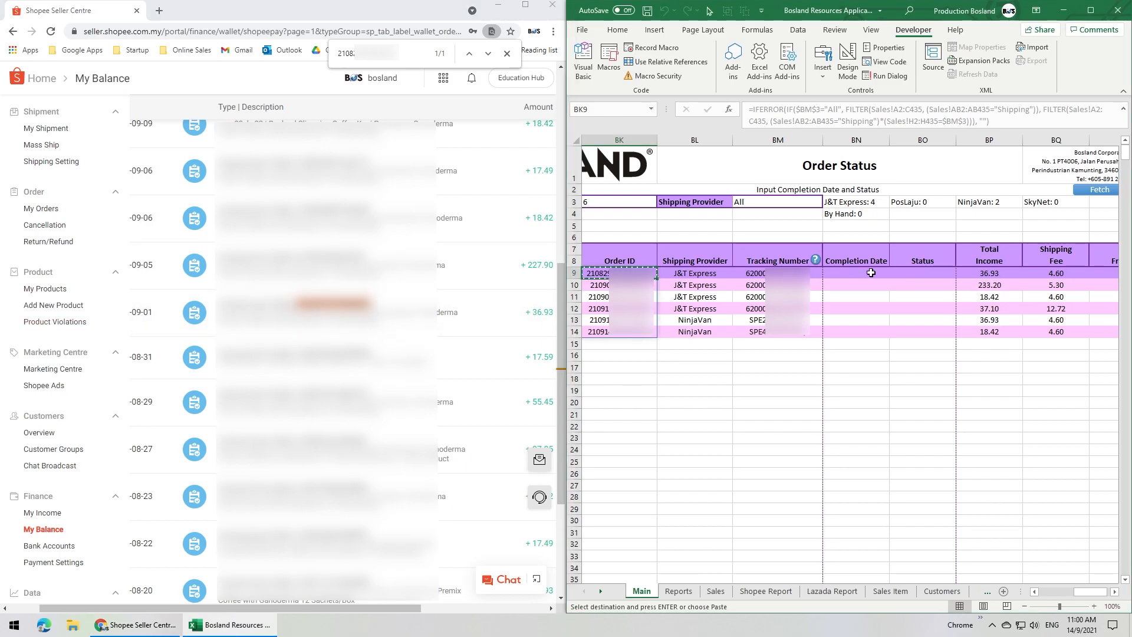
pyautogui.write('1/9')
pyautogui.click(908, 273)
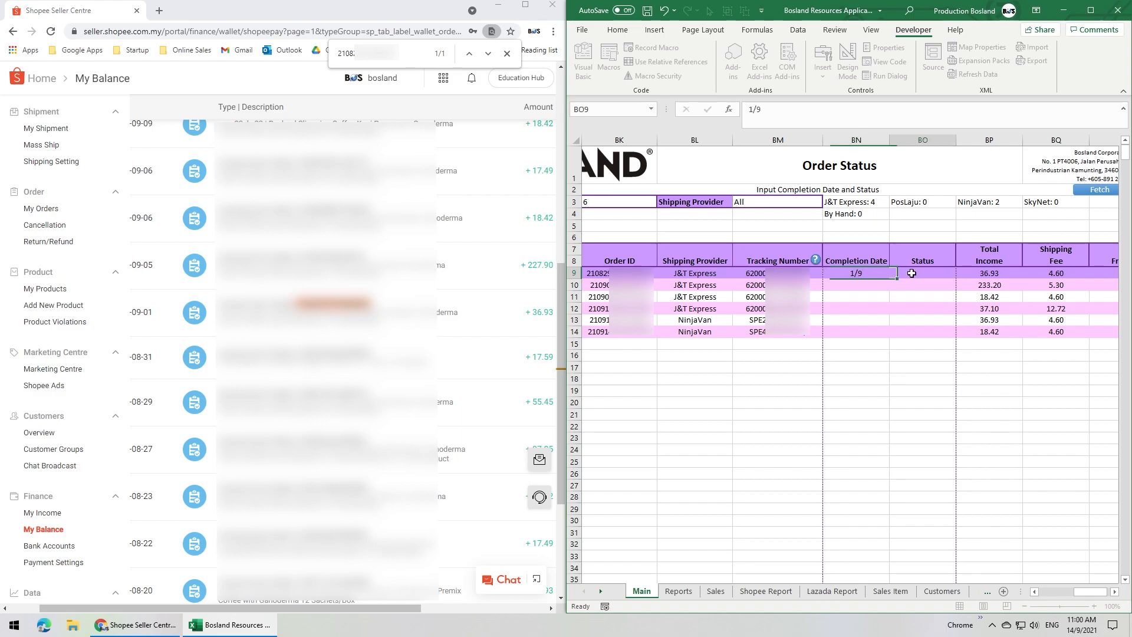
pyautogui.write('Completed')
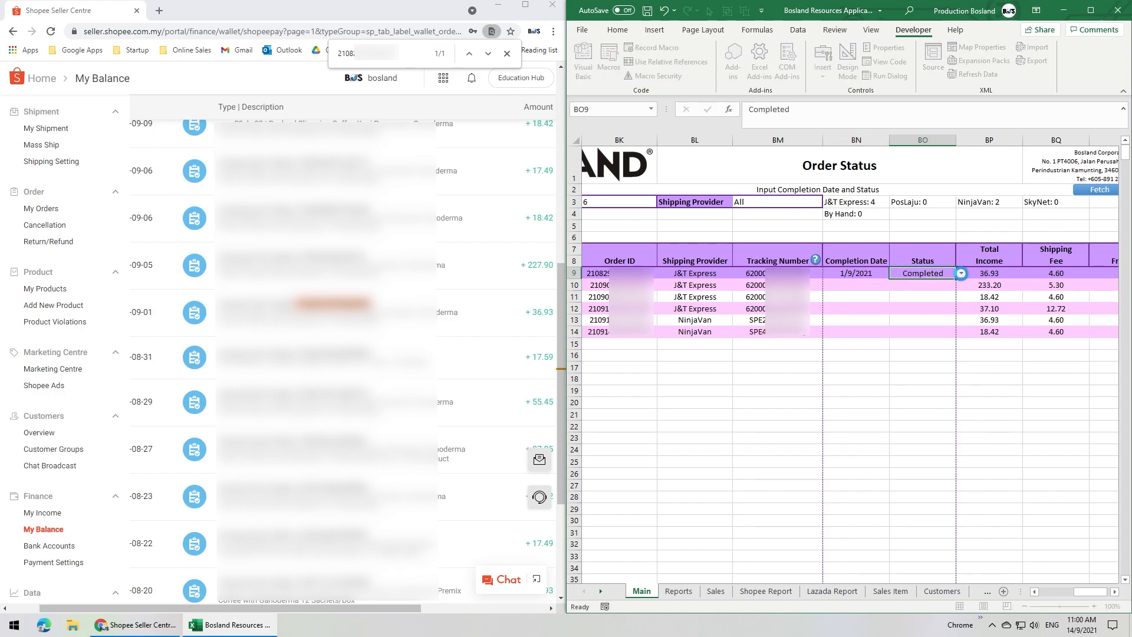
pyautogui.press('Return')
# - Find the row 10 order's ID in the Shopee income list and compare its amount with the sheet's total income
pyautogui.hotkey('ctrl', 'c')
pyautogui.click(383, 54)
pyautogui.hotkey('ctrl', 'a')
pyautogui.hotkey('ctrl', 'v')
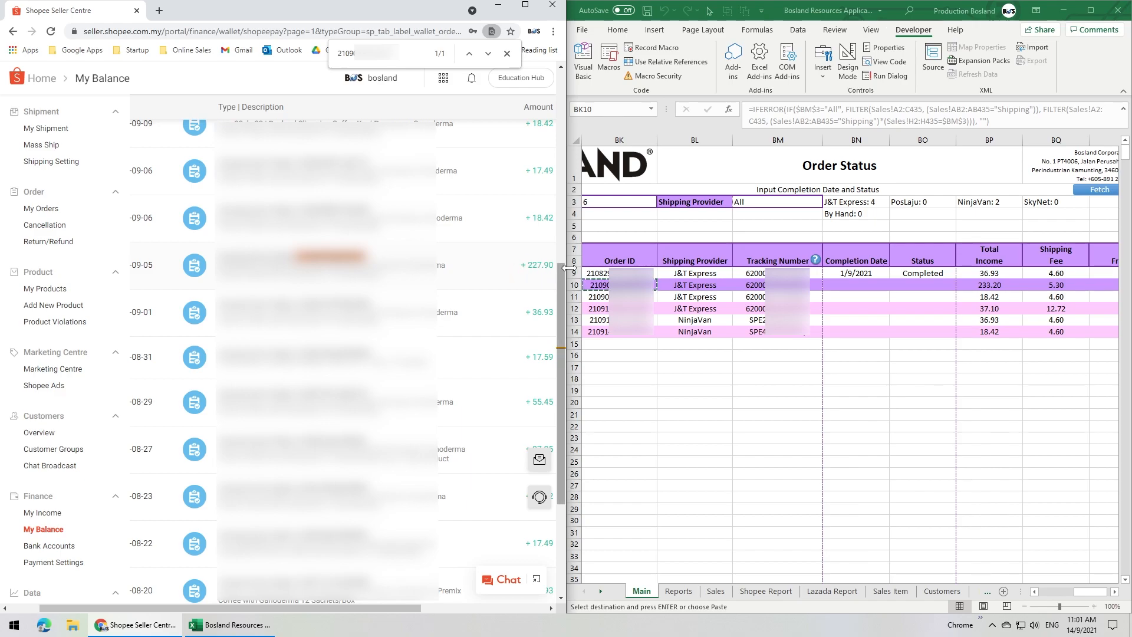
pyautogui.click(1009, 286)
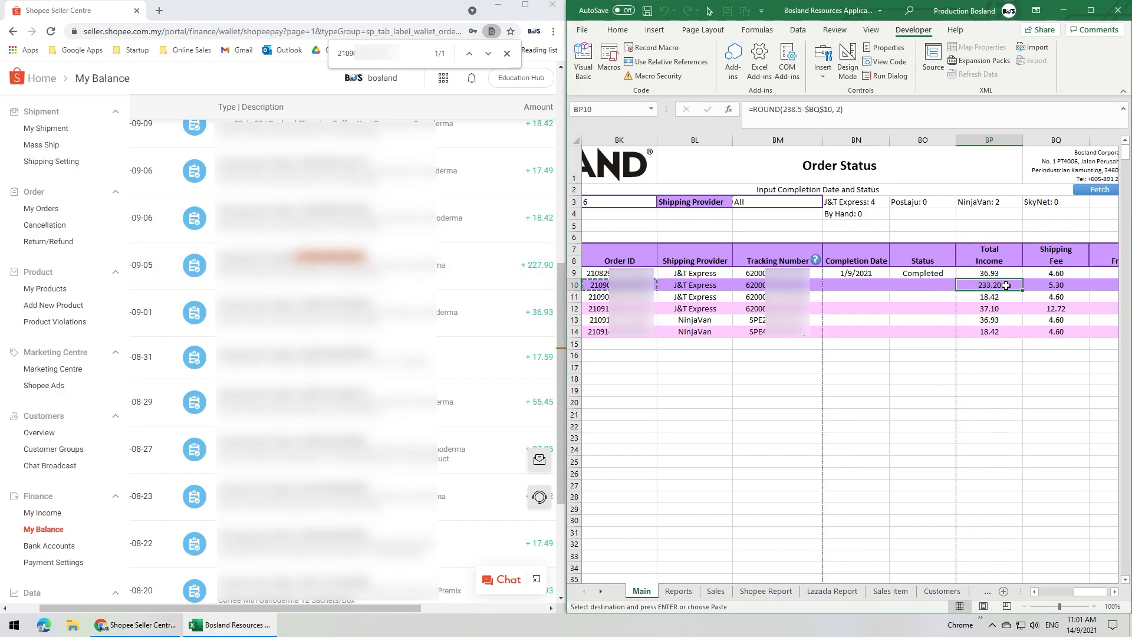
# - Update the Order Status sheet to submit the completed order
pyautogui.click(1115, 592)
pyautogui.click(1114, 591)
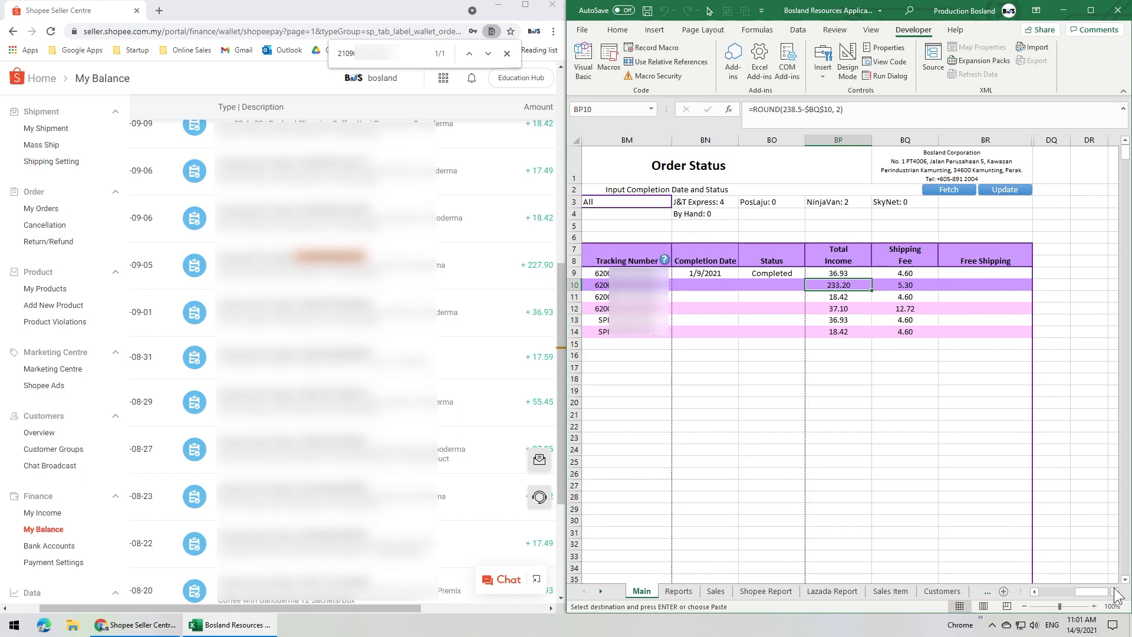
pyautogui.click(1010, 191)
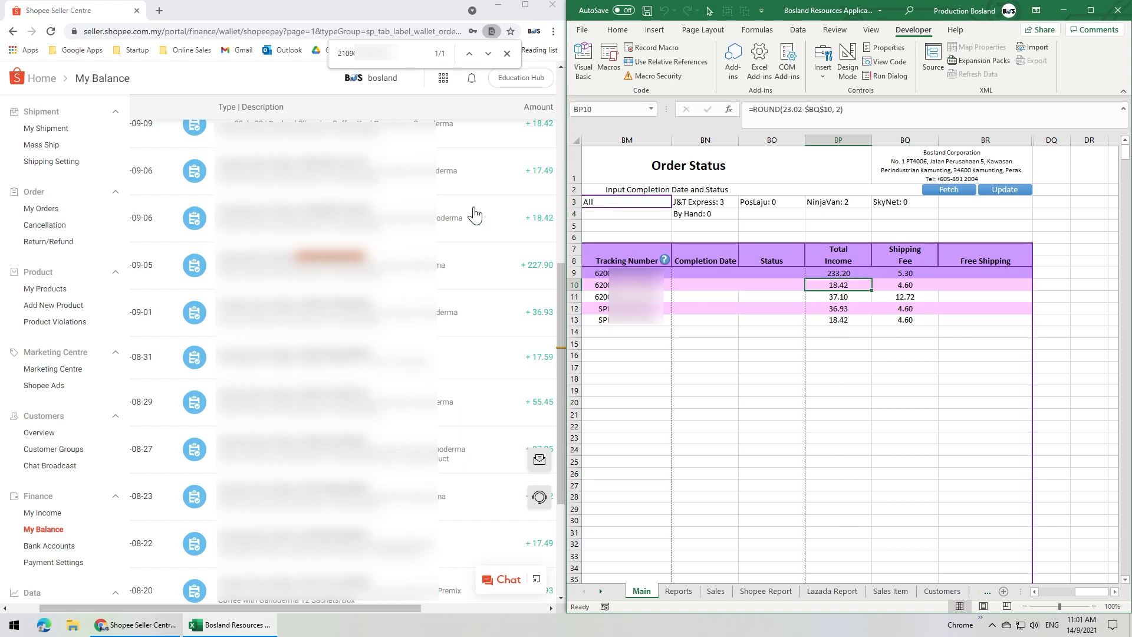
# - Open the found transaction's Shopee order details and expand its income details under Payment Information
pyautogui.click(343, 263)
pyautogui.click(201, 286)
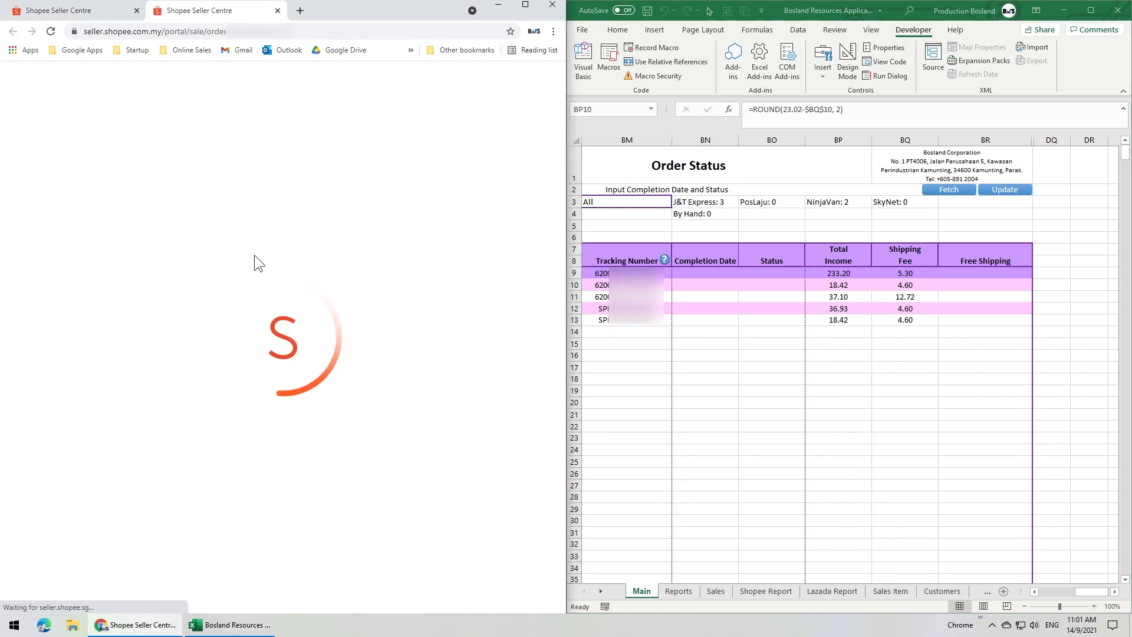
pyautogui.moveTo(563, 166); pyautogui.dragTo(565, 368)
pyautogui.click(440, 394)
pyautogui.scroll(-2, 368, 372)
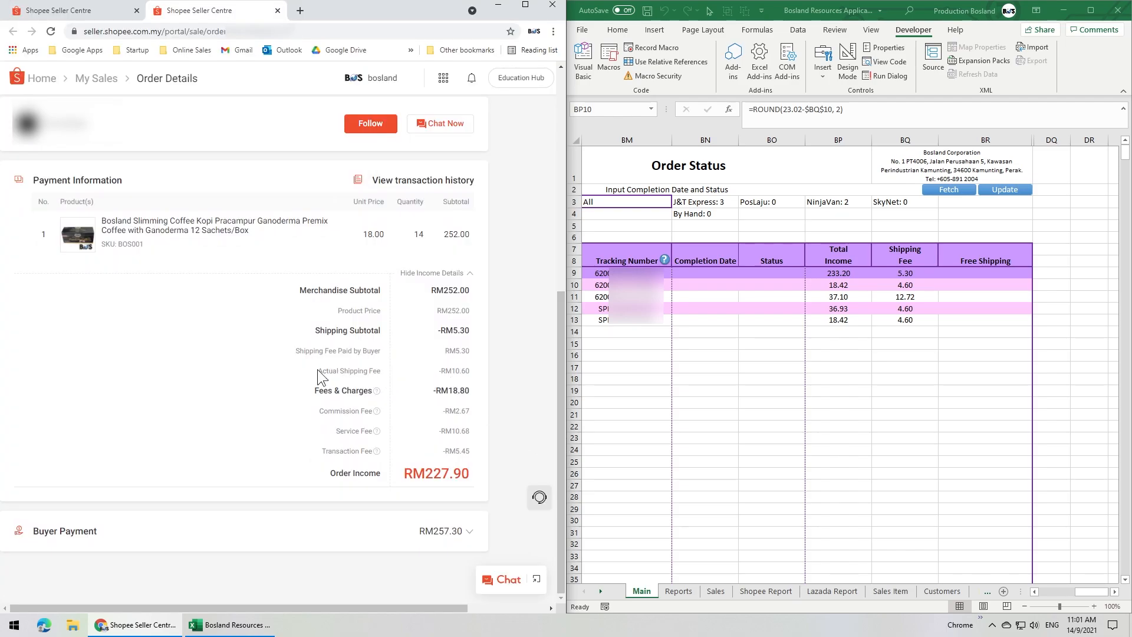
# - Set the row 9 shipping fee to Shopee's actual fee of 10.60 and compare the total income with the order income
pyautogui.moveTo(319, 375); pyautogui.dragTo(372, 370)
pyautogui.click(452, 371)
pyautogui.click(924, 286)
pyautogui.doubleClick(891, 274)
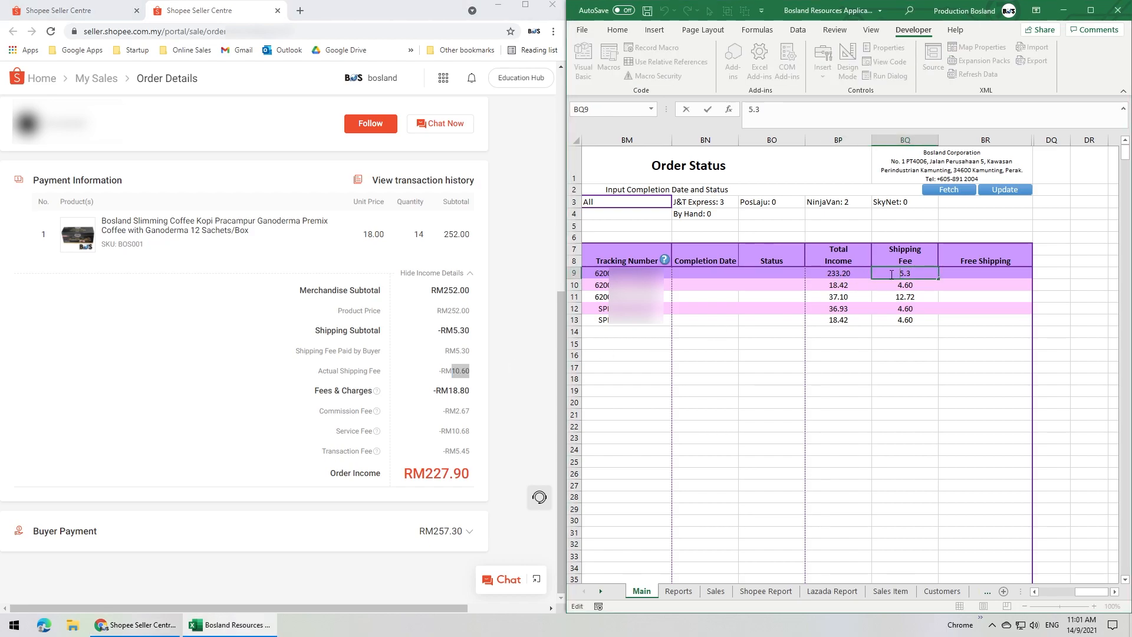
pyautogui.hotkey('ctrl', 'v')
pyautogui.click(854, 273)
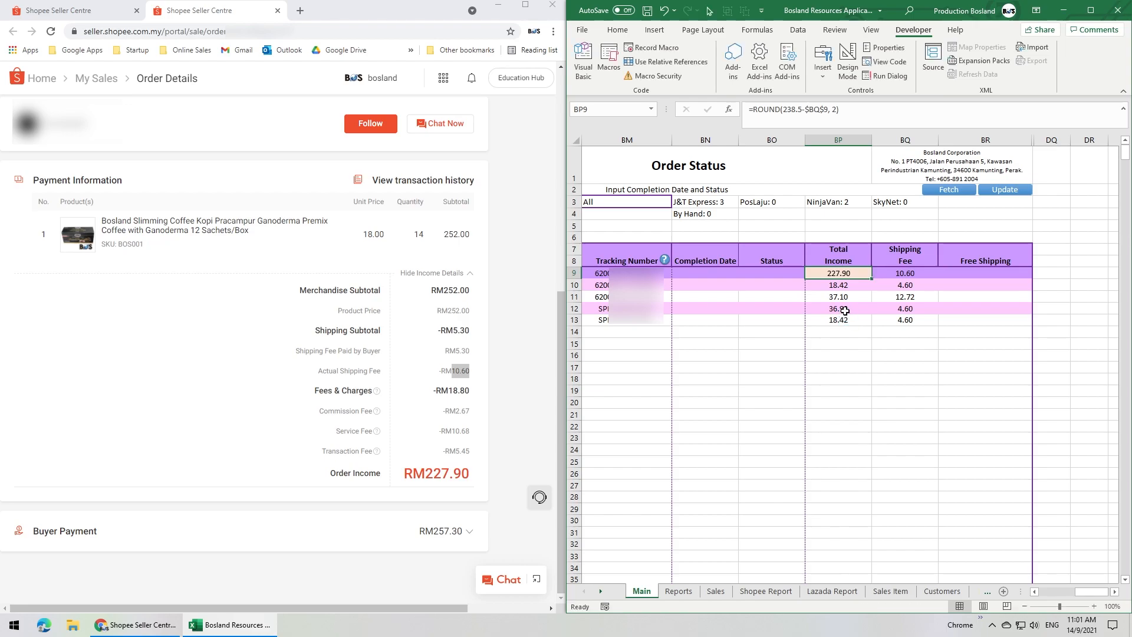
pyautogui.moveTo(470, 474); pyautogui.dragTo(434, 473)
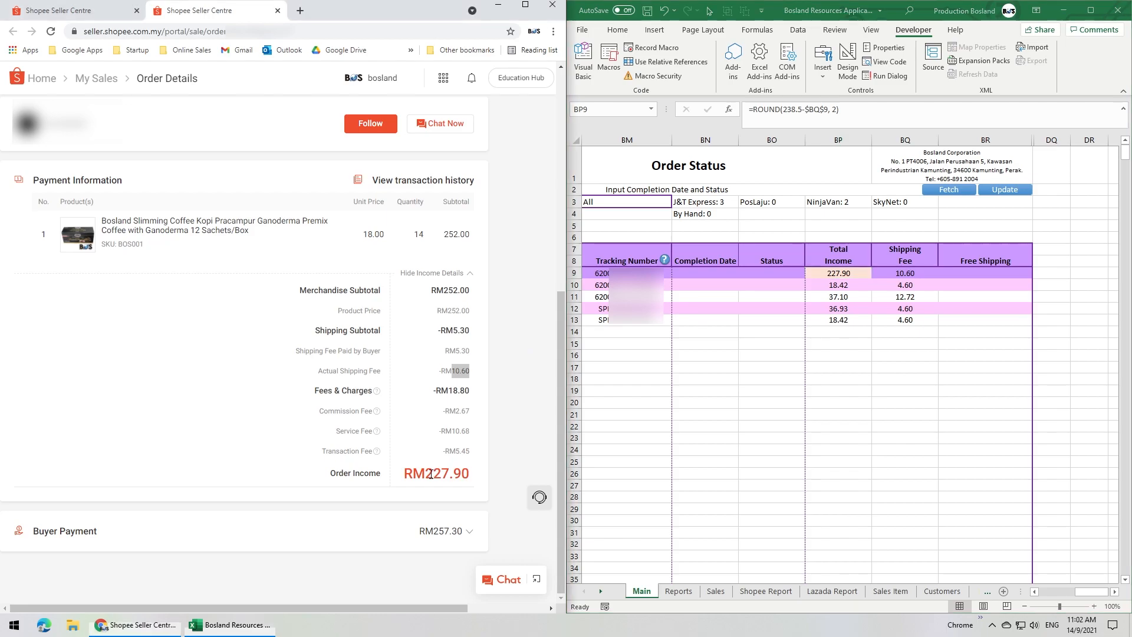
pyautogui.click(859, 275)
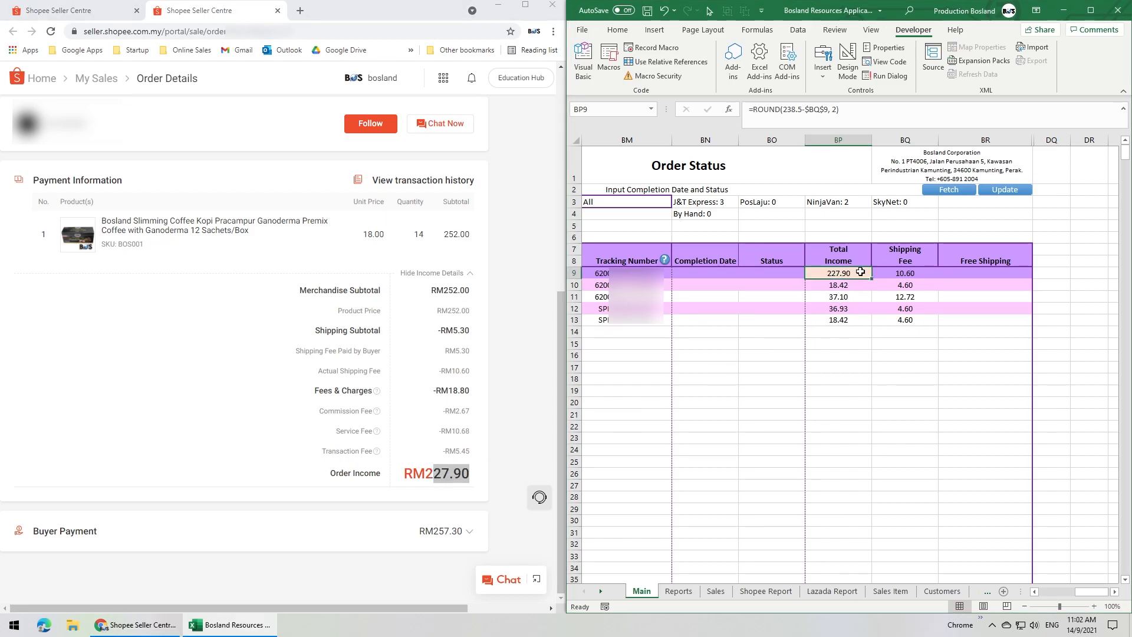
# - Close the order details page and enter completion date 5/9 with status Completed for the order in row 9
pyautogui.click(711, 273)
pyautogui.click(276, 11)
pyautogui.moveTo(193, 246); pyautogui.dragTo(164, 246)
pyautogui.click(715, 273)
pyautogui.write('5/9')
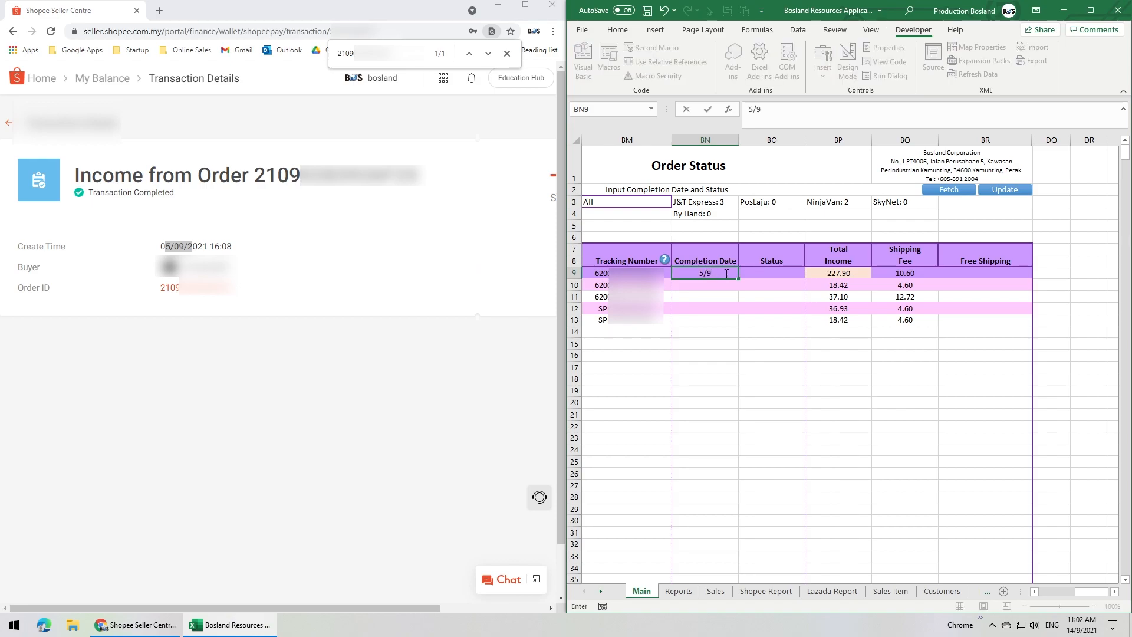
pyautogui.click(757, 274)
pyautogui.write('Completed')
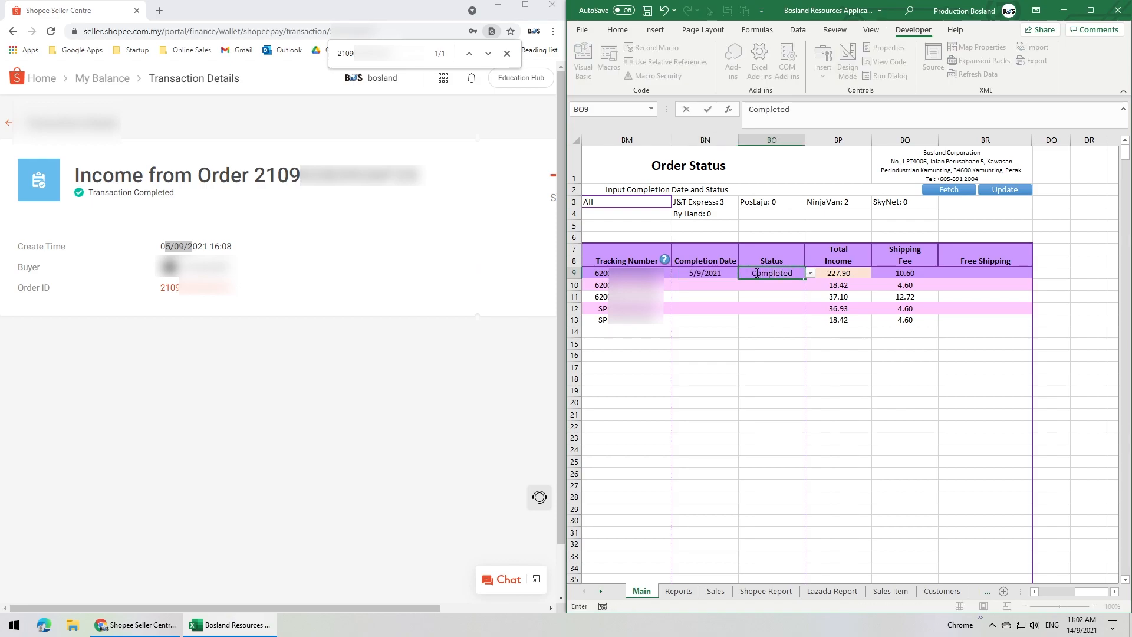
pyautogui.press('Return')
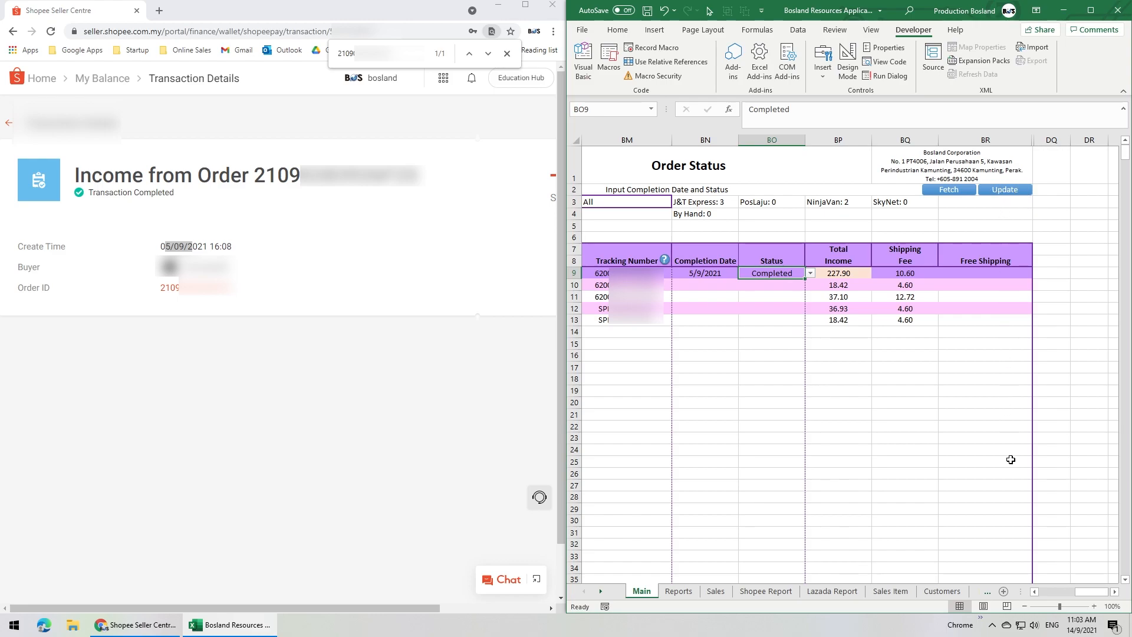
# - View the row 9 order in the Sales and Order form and reopen its expanded income details in Shopee
pyautogui.moveTo(1085, 593); pyautogui.dragTo(1042, 592)
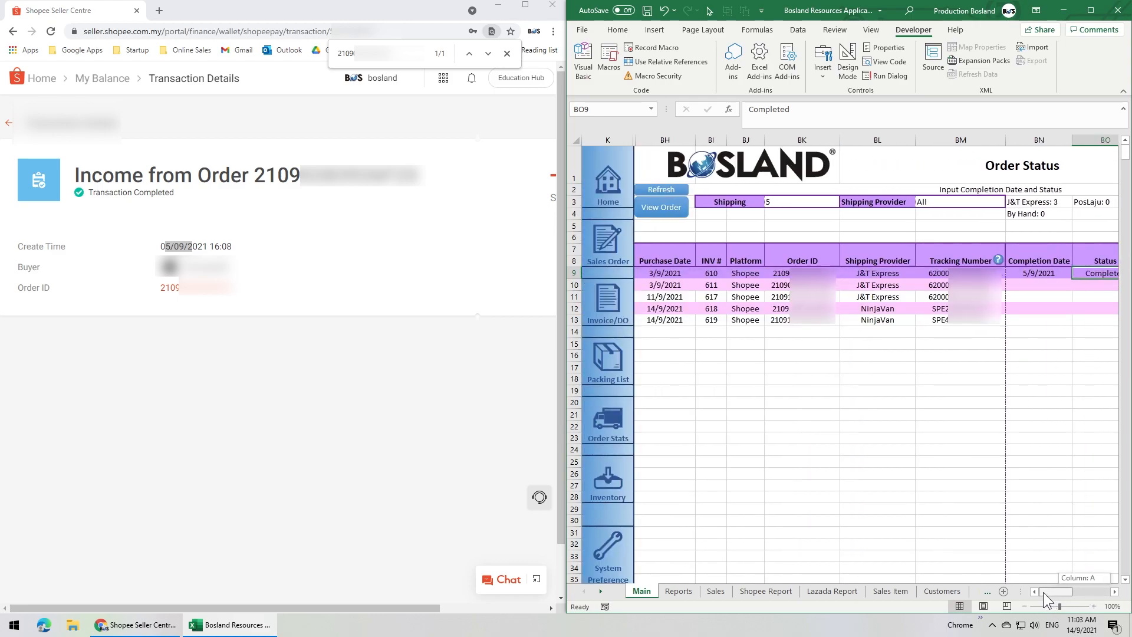
pyautogui.click(658, 210)
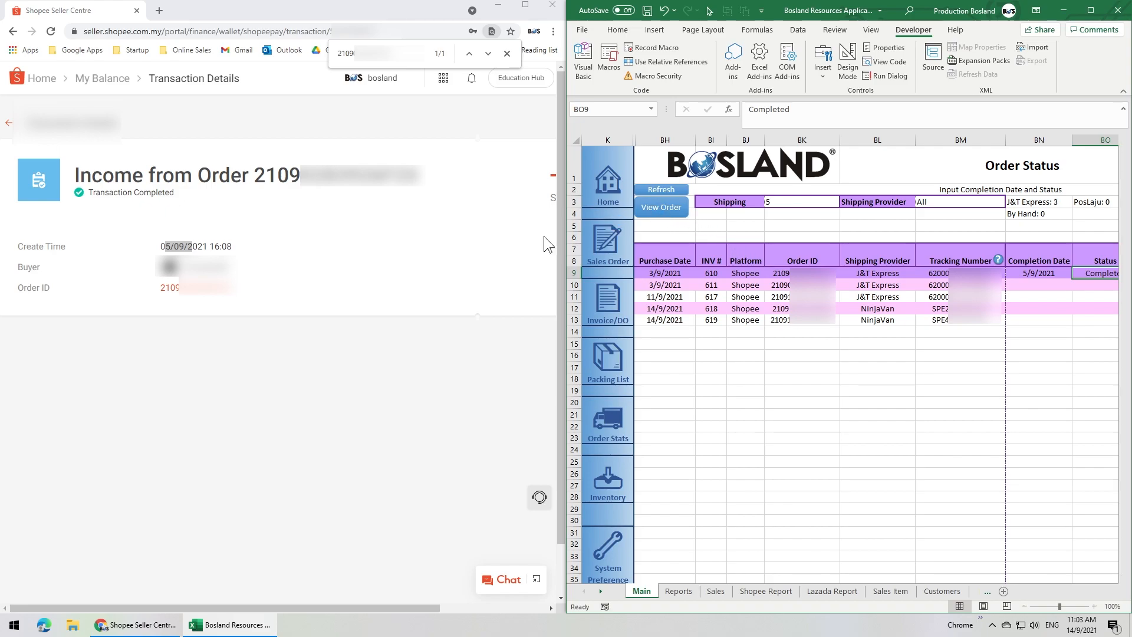
pyautogui.click(207, 289)
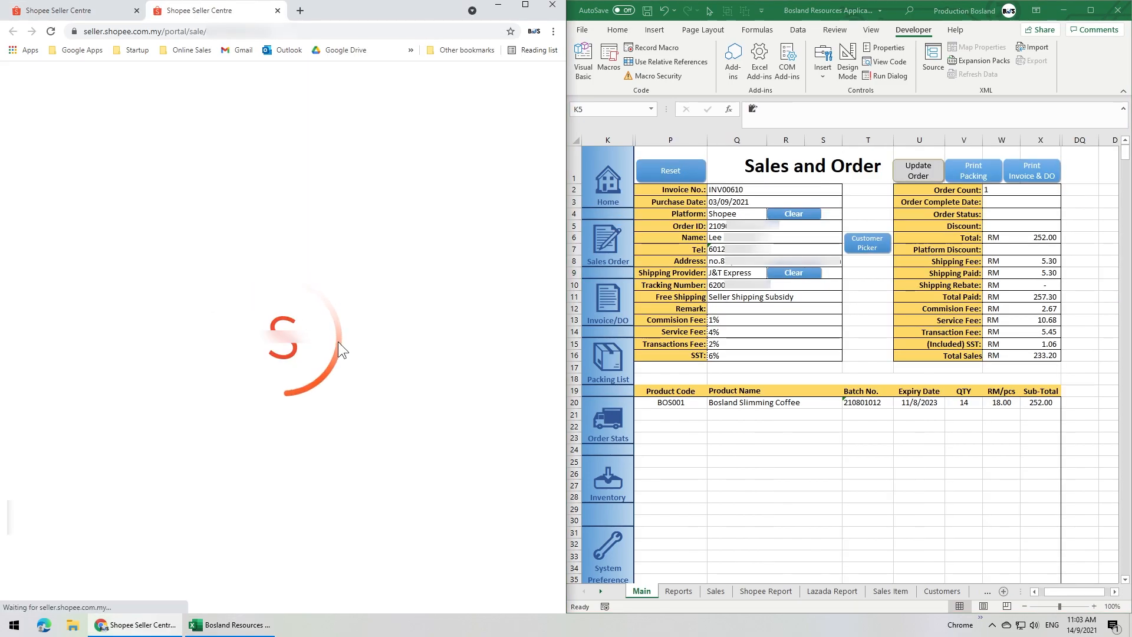
pyautogui.click(558, 362)
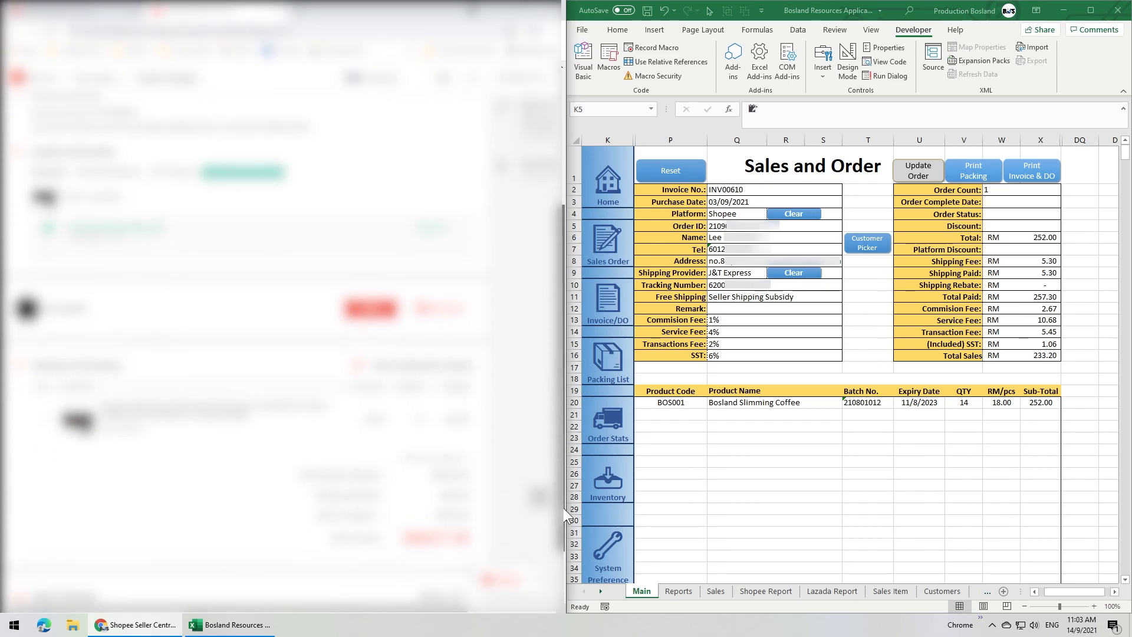
pyautogui.click(456, 399)
pyautogui.scroll(-2, 502, 342)
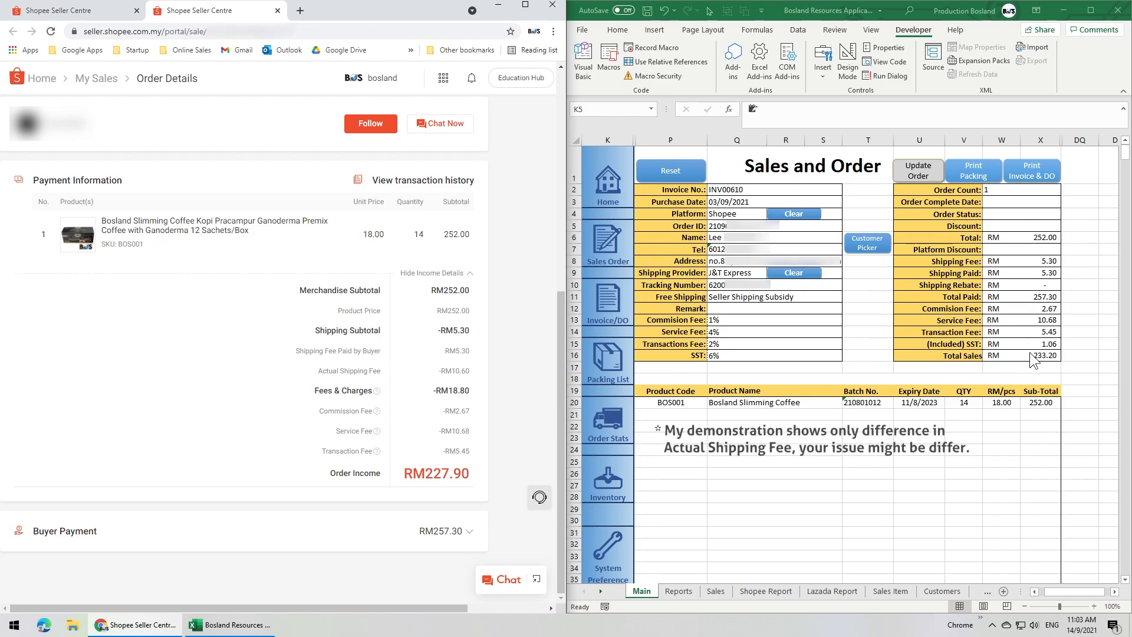
# - Set the order's shipping fee in the Sales and Order form to 10.60 to match Shopee's actual shipping fee
pyautogui.click(1028, 260)
pyautogui.click(1020, 260)
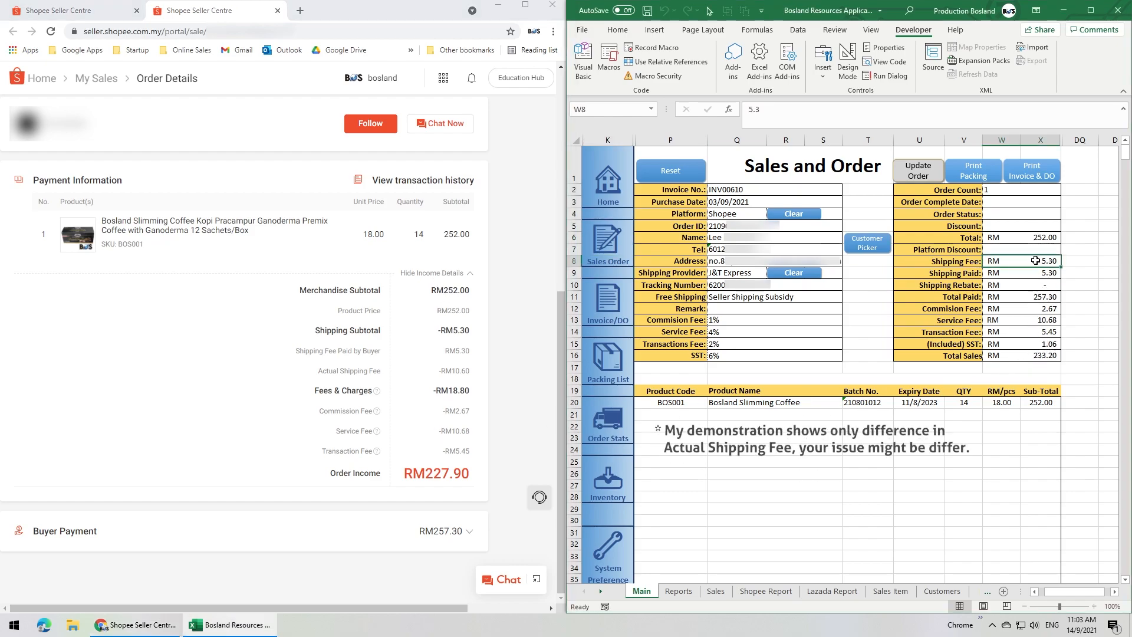
pyautogui.write('10.6')
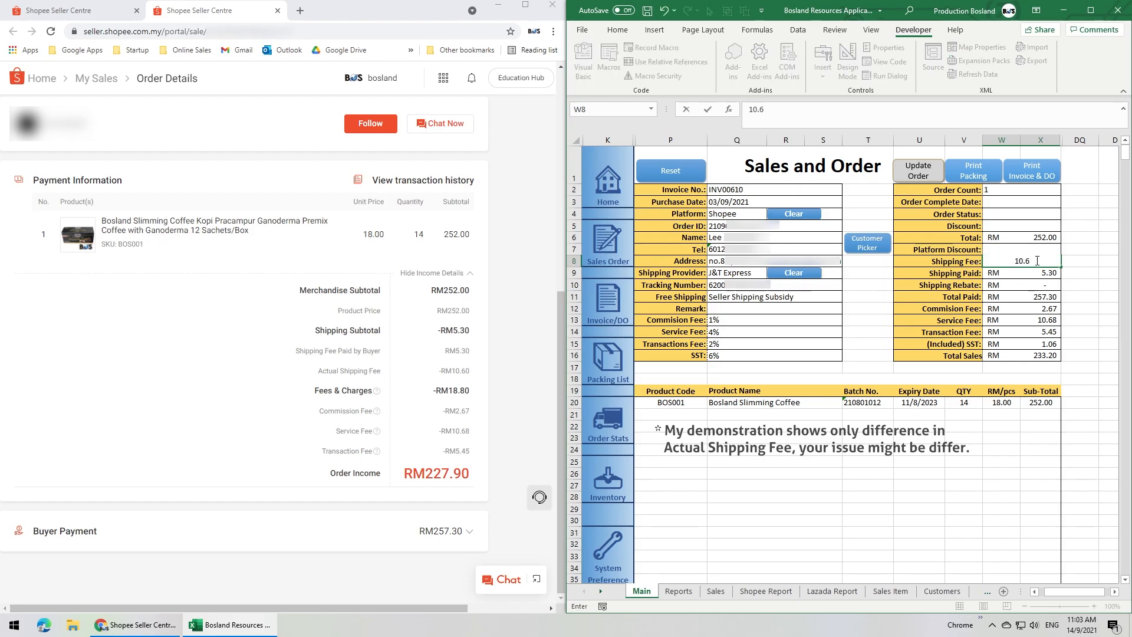
pyautogui.press('Return')
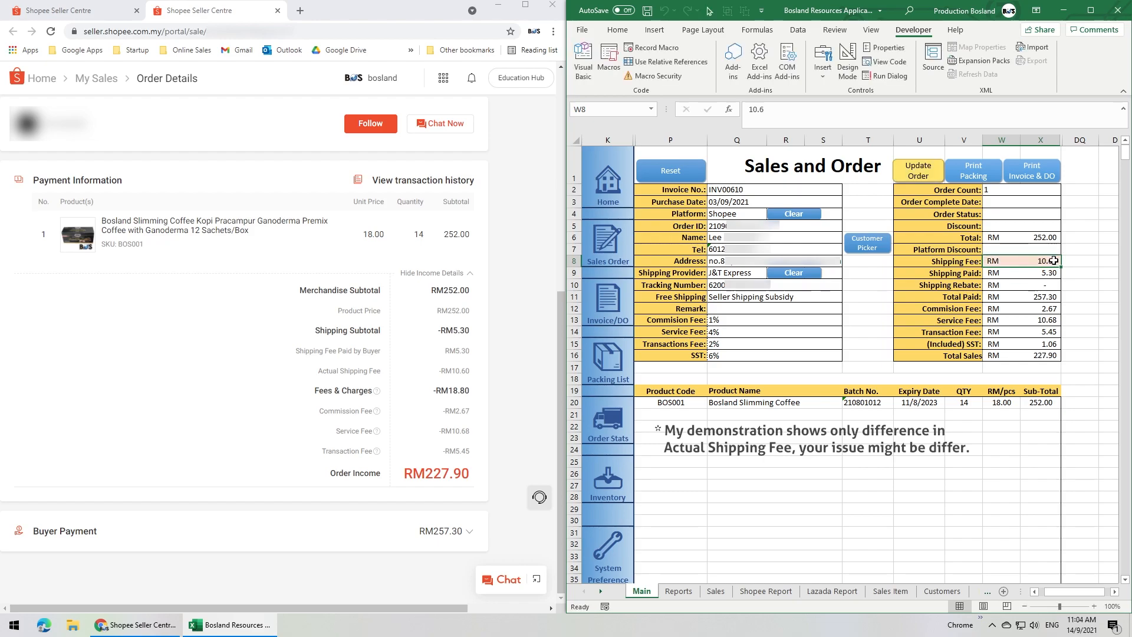
# - Enter order complete date 5/9 and order status Completed in the Sales and Order form, and update the order
pyautogui.click(1013, 200)
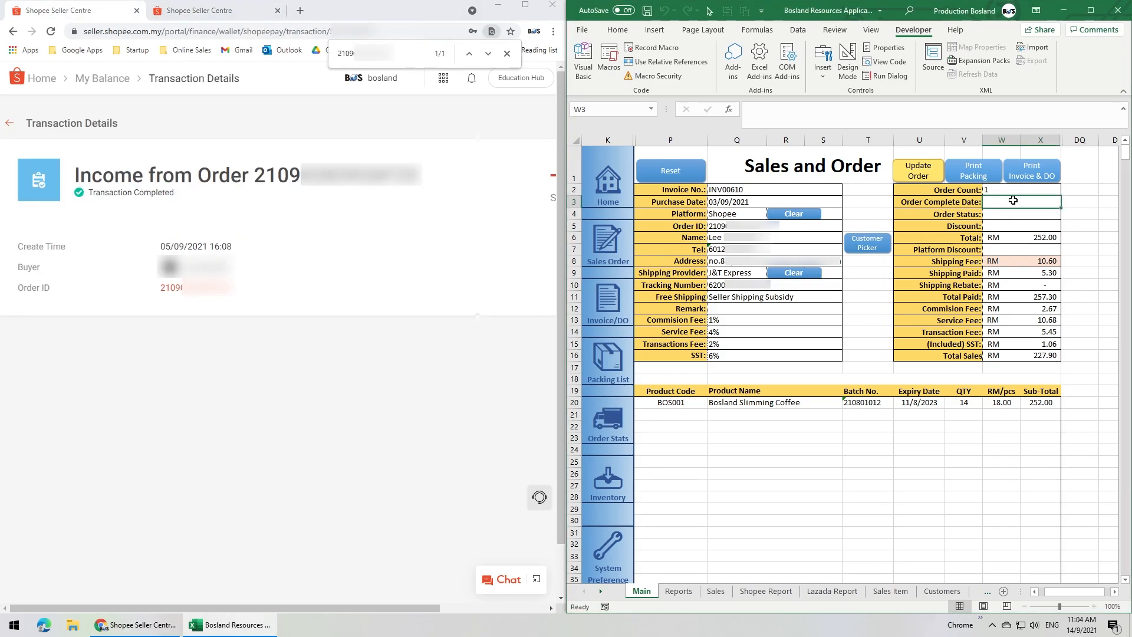
pyautogui.write('5/9')
pyautogui.press('Return')
pyautogui.write('Completed')
pyautogui.press('Return')
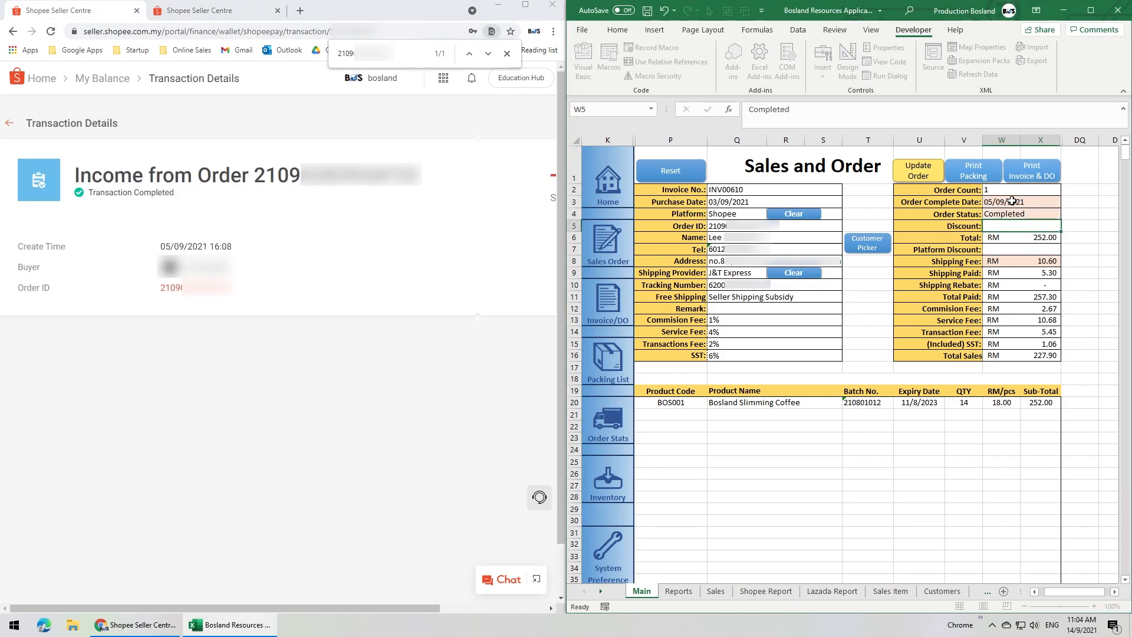
pyautogui.click(918, 172)
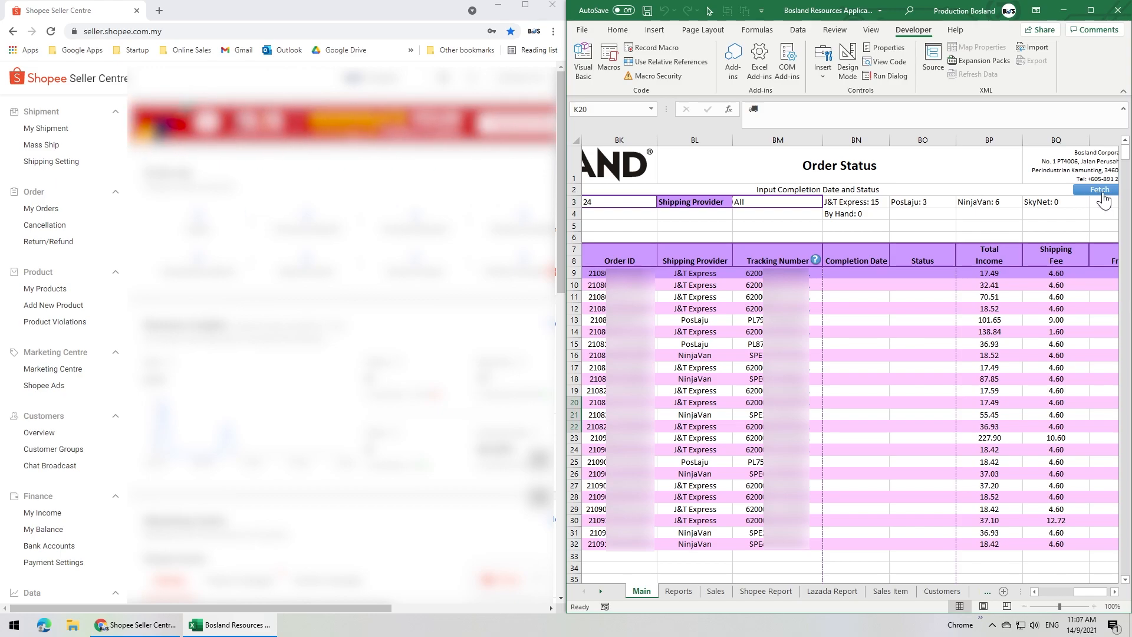
# - List Shopee's released income under My Income for the custom date range 01/01/2020 to 14/09/2021
pyautogui.click(47, 512)
pyautogui.click(230, 282)
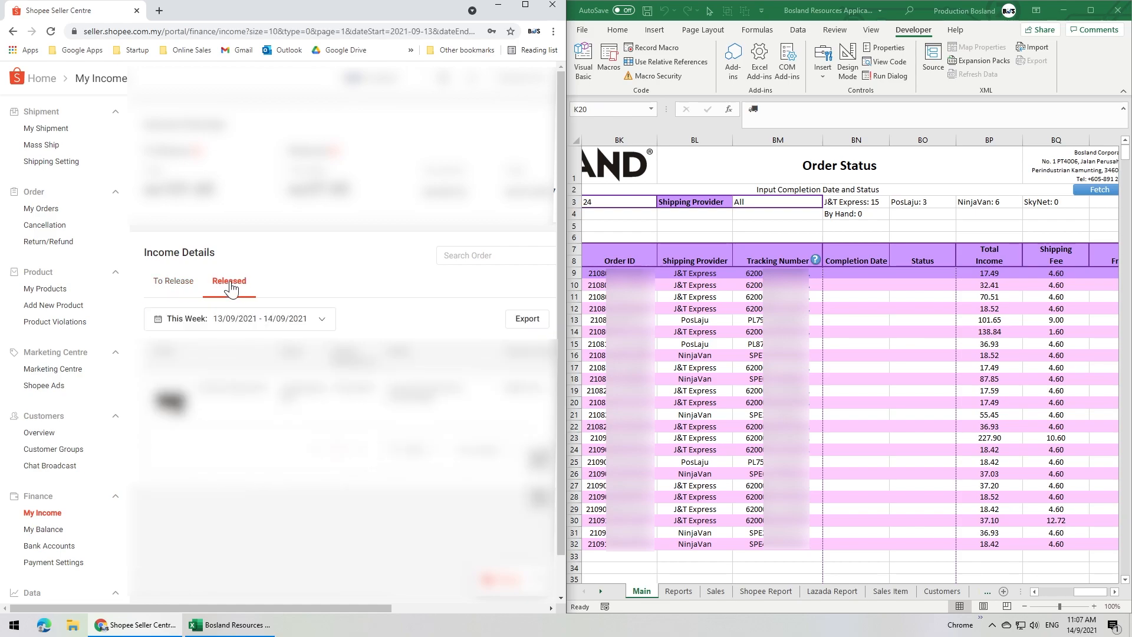
pyautogui.click(257, 326)
pyautogui.moveTo(229, 452)
pyautogui.click(345, 348)
pyautogui.click(292, 381)
pyautogui.click(283, 388)
pyautogui.click(320, 402)
pyautogui.click(427, 346)
pyautogui.click(459, 444)
# - Export and download the released income report Income.released.20200101_20210914.xls, and open it in a maximized Excel window
pyautogui.click(524, 326)
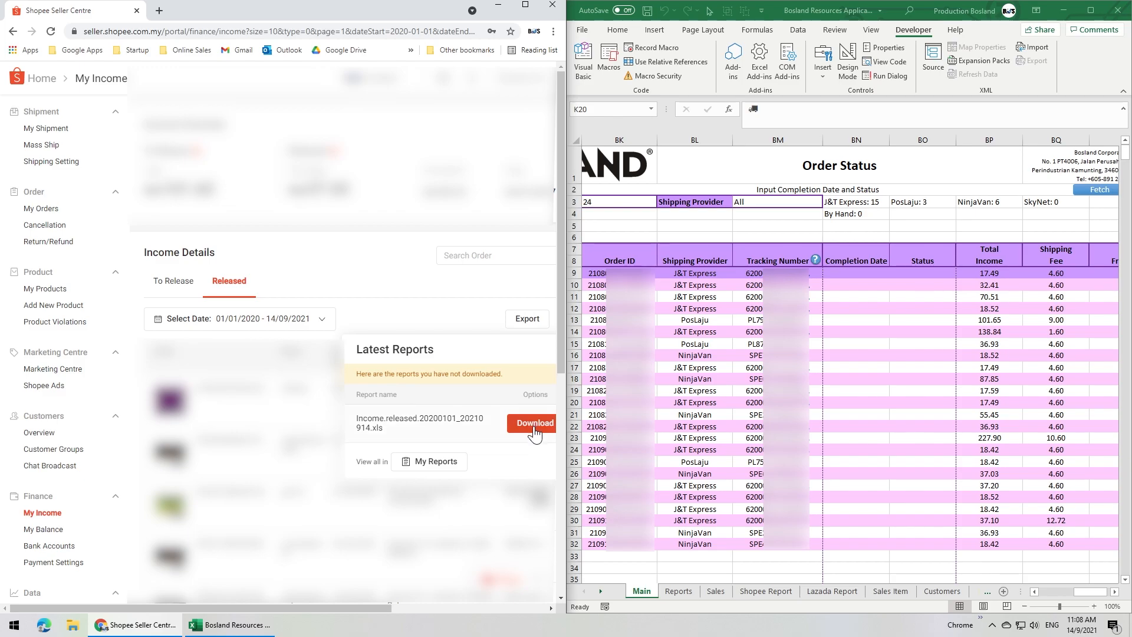
pyautogui.click(534, 423)
pyautogui.click(76, 598)
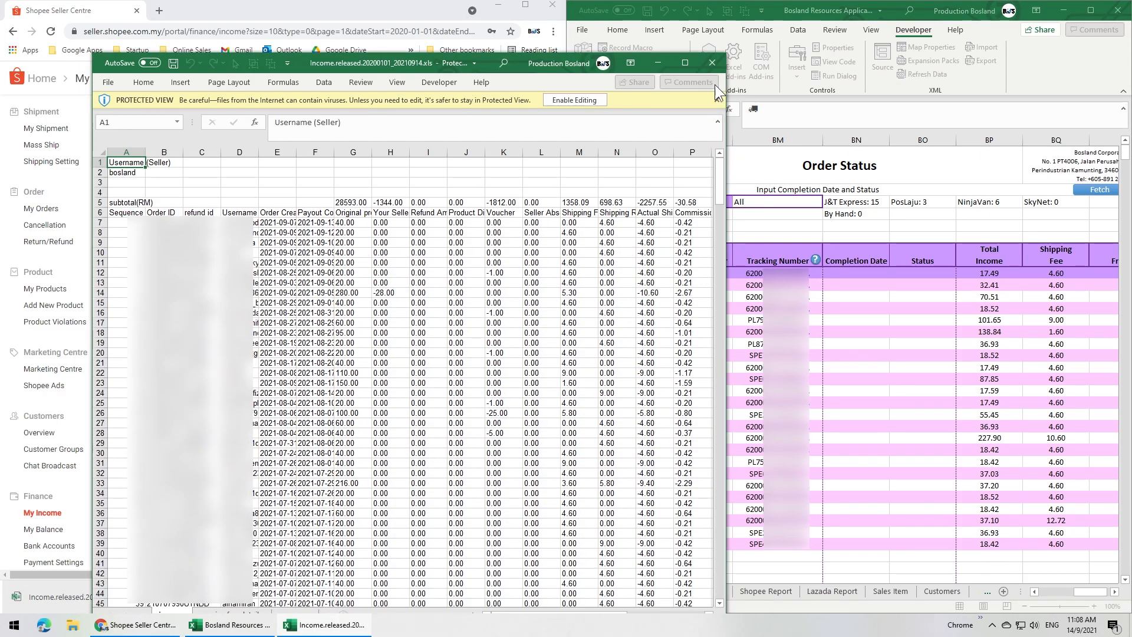
pyautogui.click(685, 60)
# - Copy all data on the report's income sheet, from column A to Y down to row 407
pyautogui.keyDown('shift'); pyautogui.click(946, 175); pyautogui.keyUp('shift')
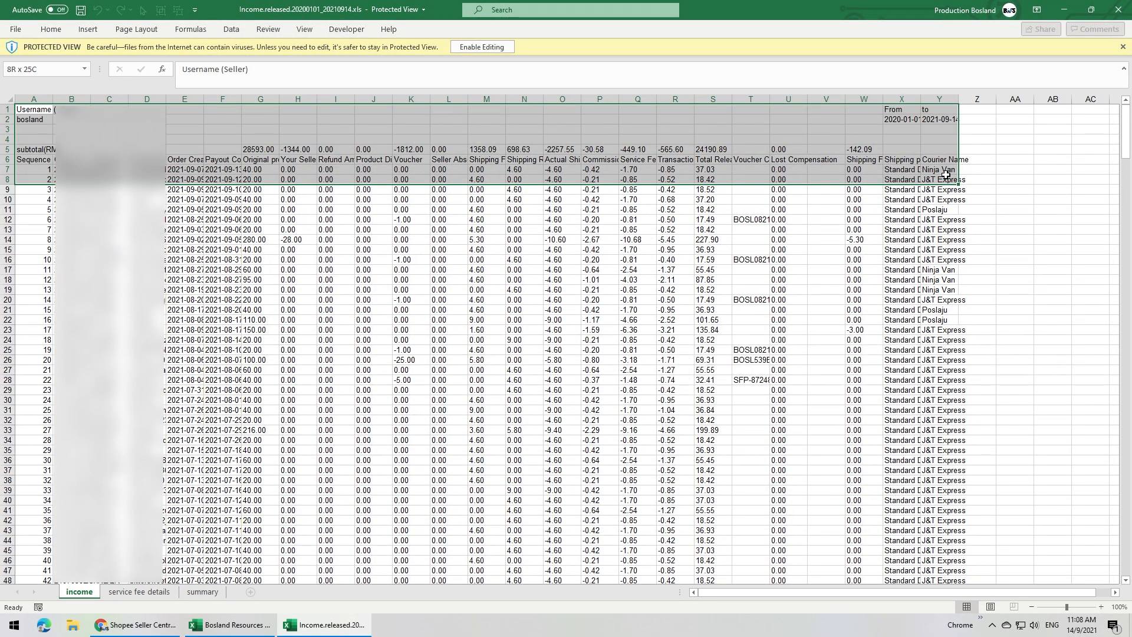
pyautogui.hotkey('ctrl', 'shift', 'Down')
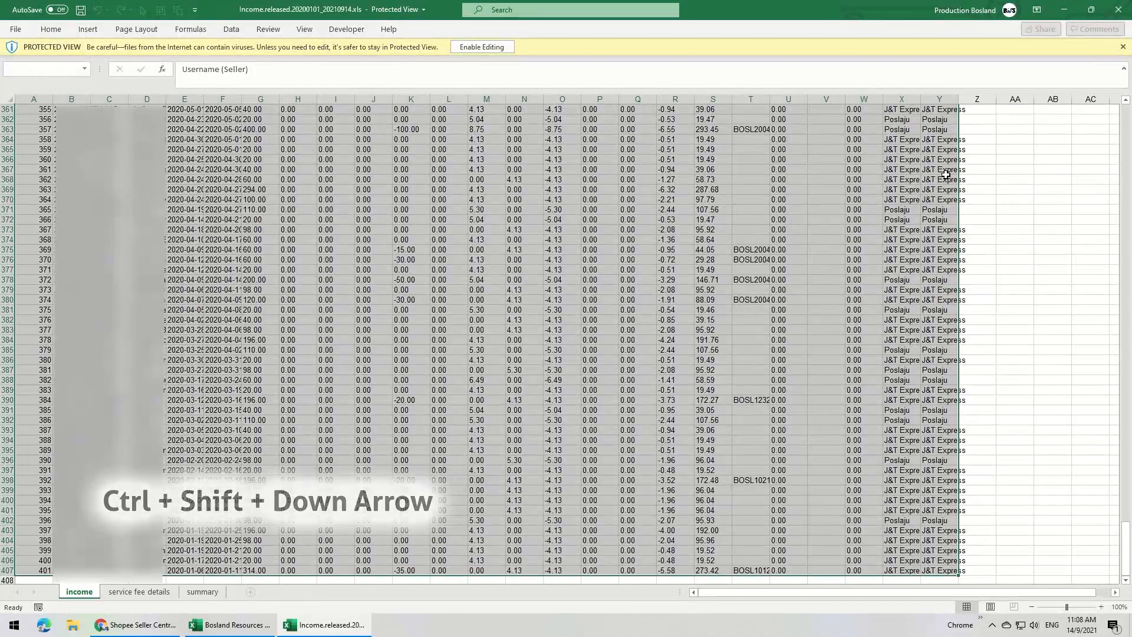
pyautogui.hotkey('ctrl', 'c')
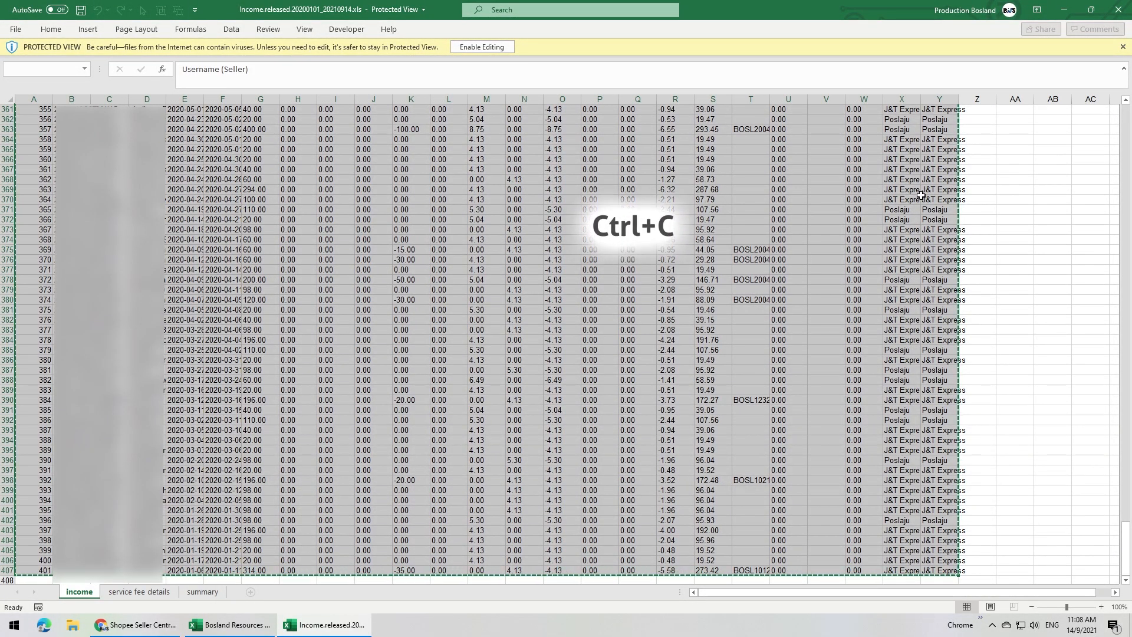
# - Switch to the Bosland Resources workbook and paste the copied income data at cell A1 of the Shopee Report sheet
pyautogui.click(230, 624)
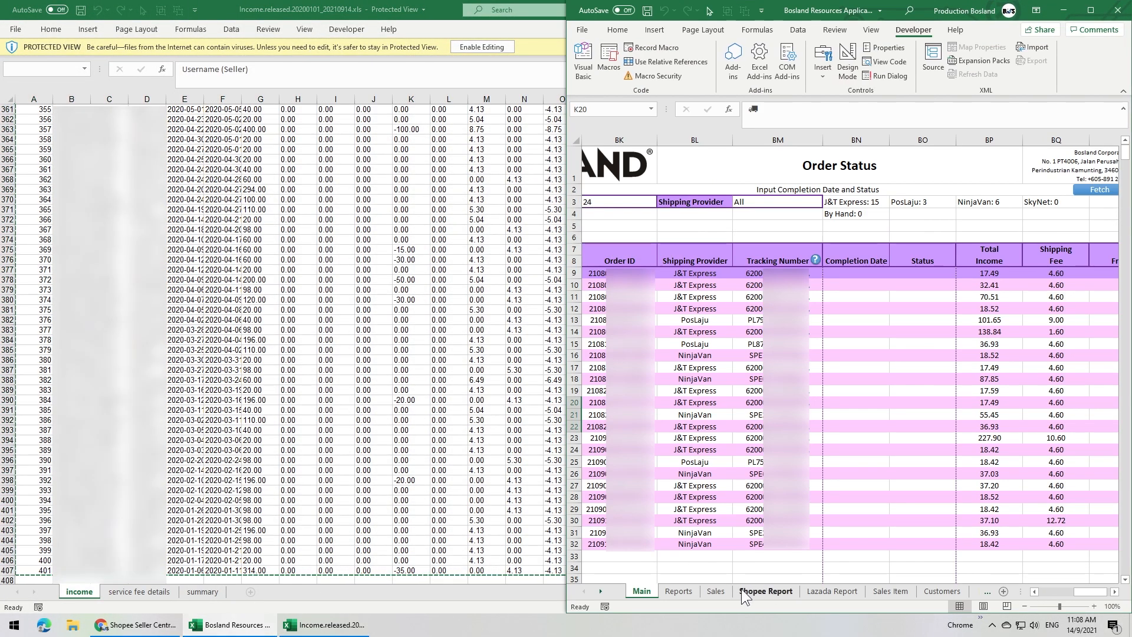
pyautogui.click(751, 590)
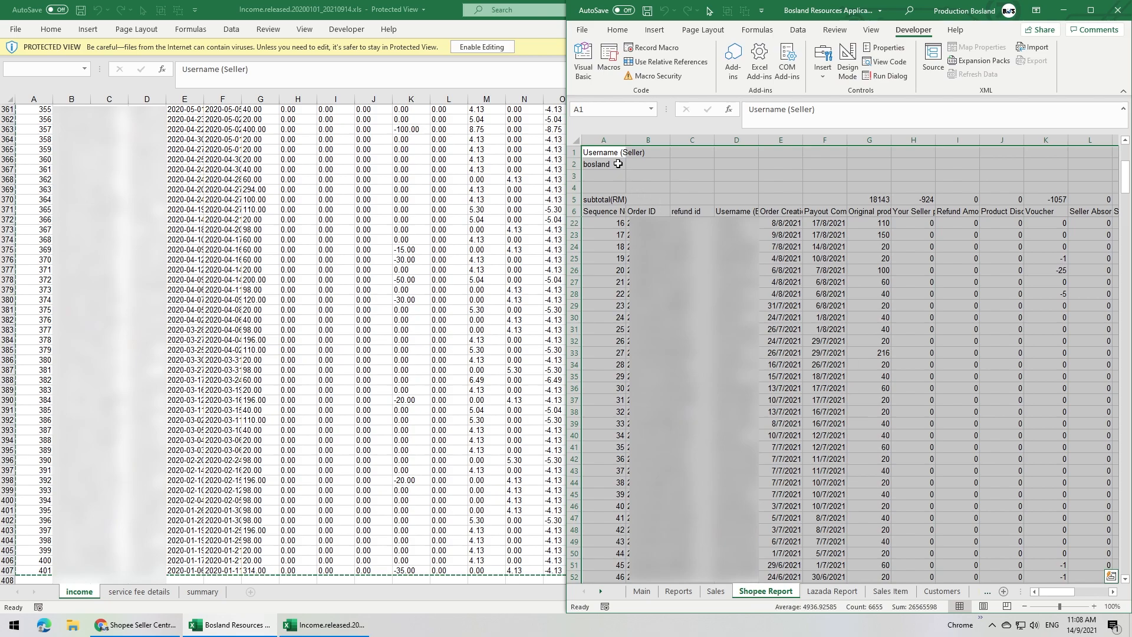
pyautogui.click(617, 154)
pyautogui.rightClick(623, 155)
pyautogui.click(652, 214)
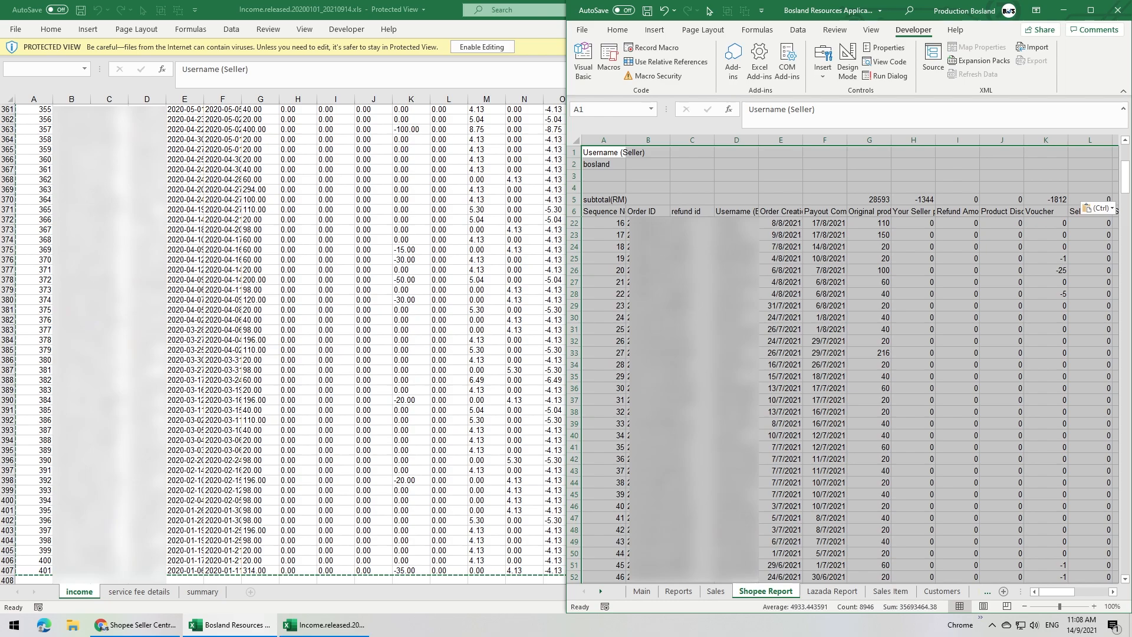
# - Fetch the report's completion dates, statuses and shipping fees into the Main sheet's Order Status list twice, and update the orders
pyautogui.click(642, 590)
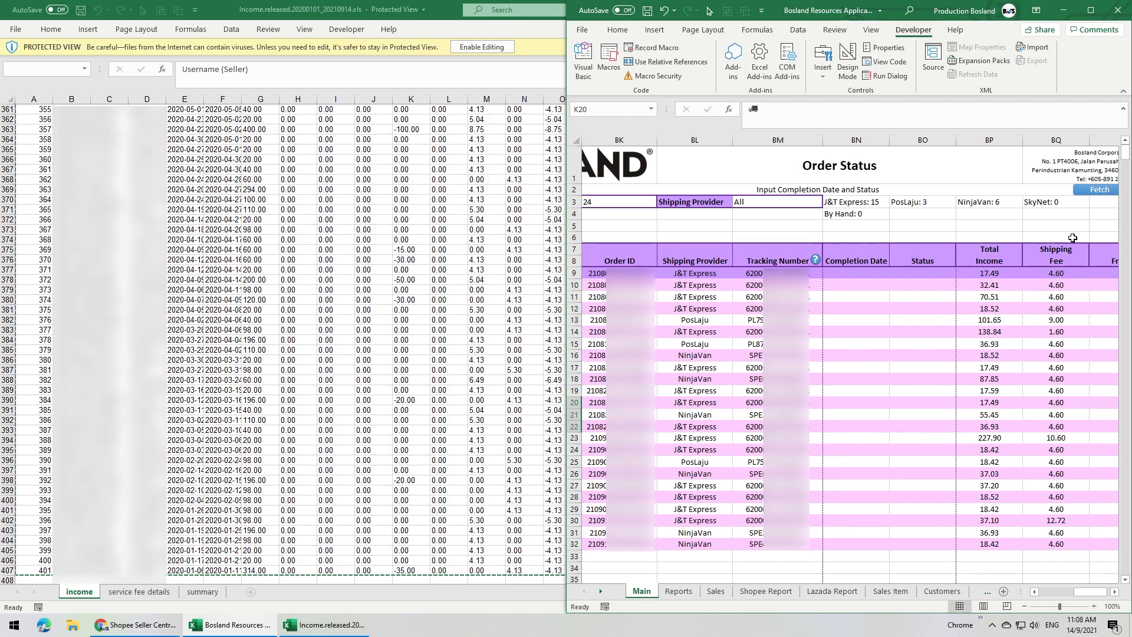
pyautogui.click(1094, 192)
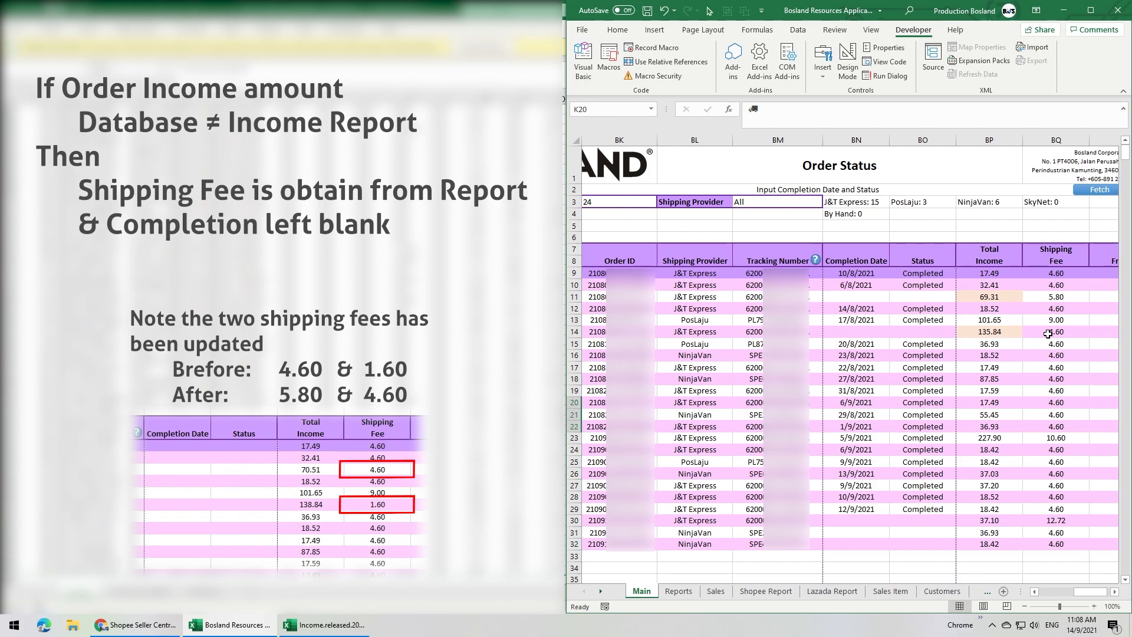
pyautogui.click(1097, 191)
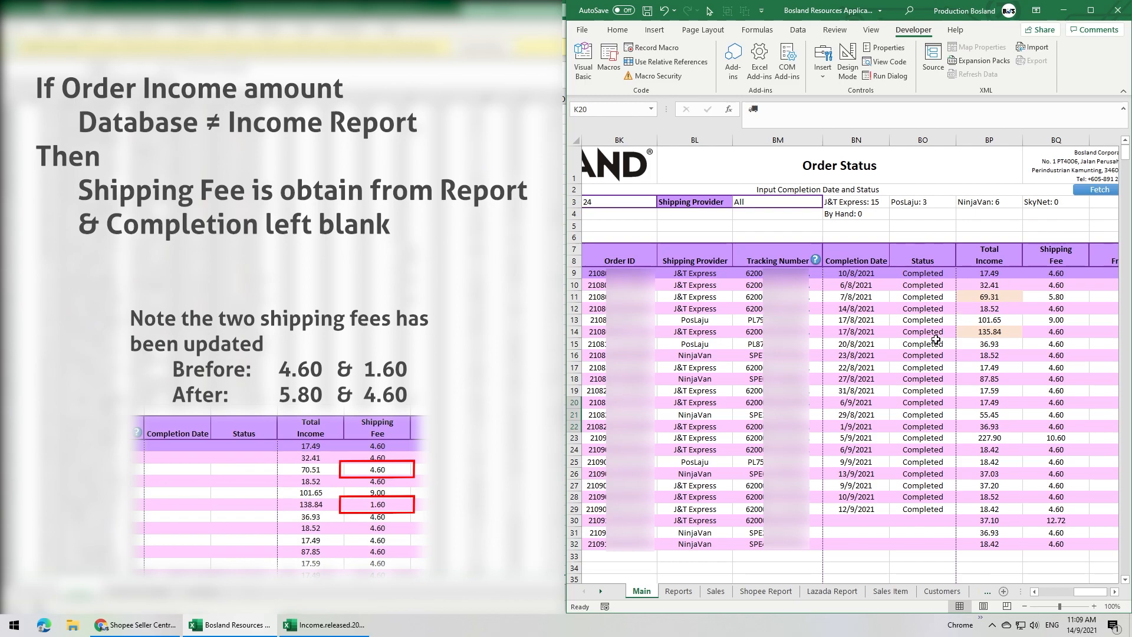
pyautogui.click(1115, 591)
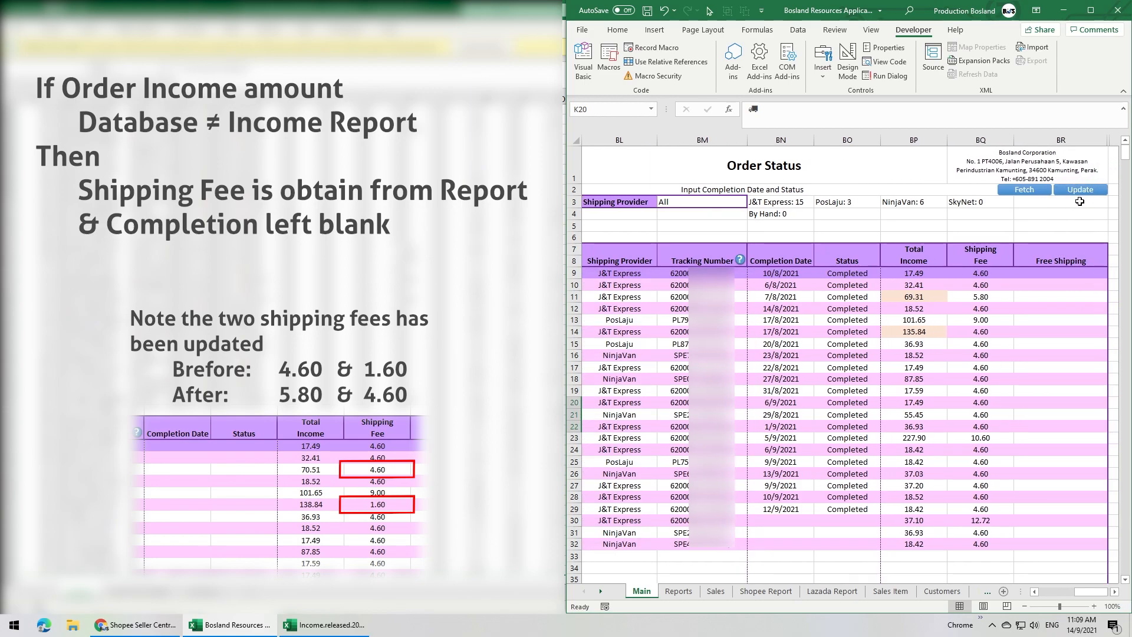
pyautogui.click(1079, 191)
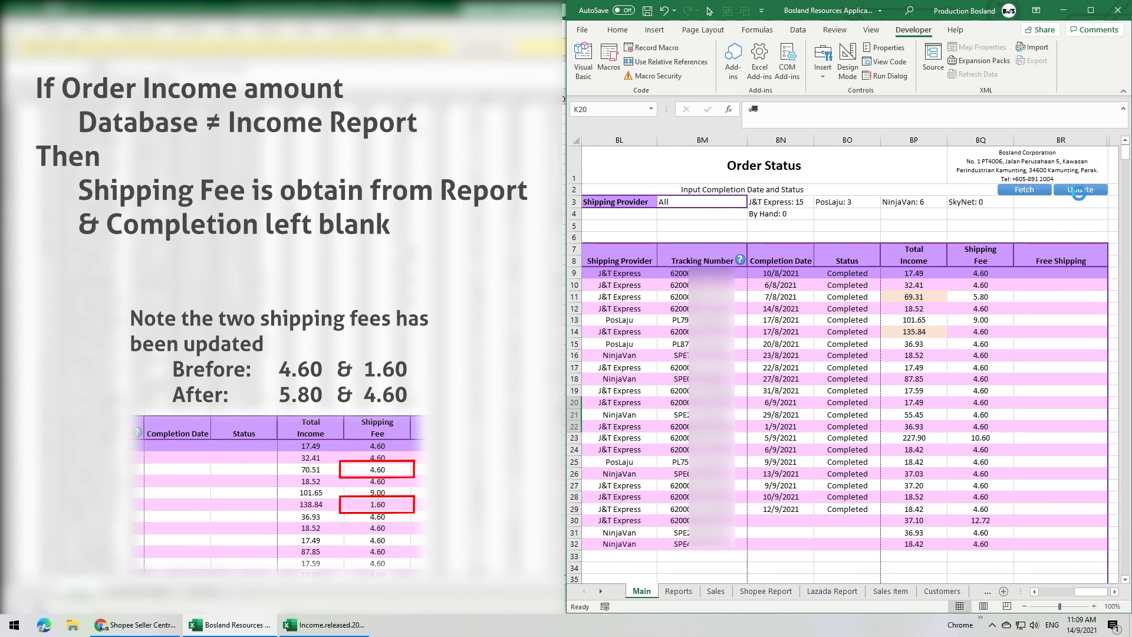